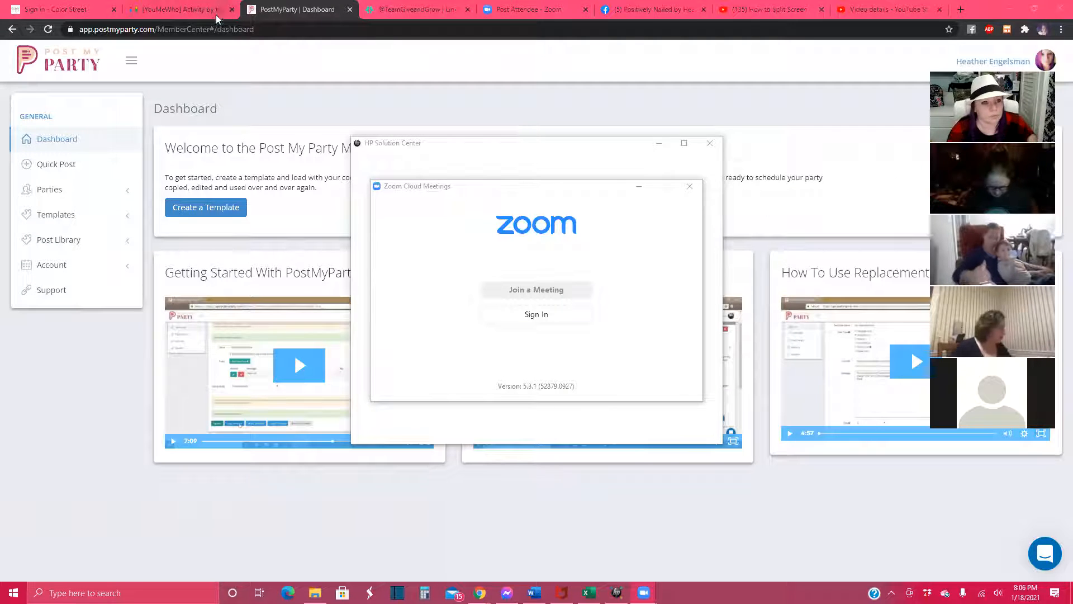
- Open the *NEW* 2021 Edit of 3 Day Nail Bar! template from the template list and look through its posts
{"action": "left_click", "coordinate": [565, 108]}
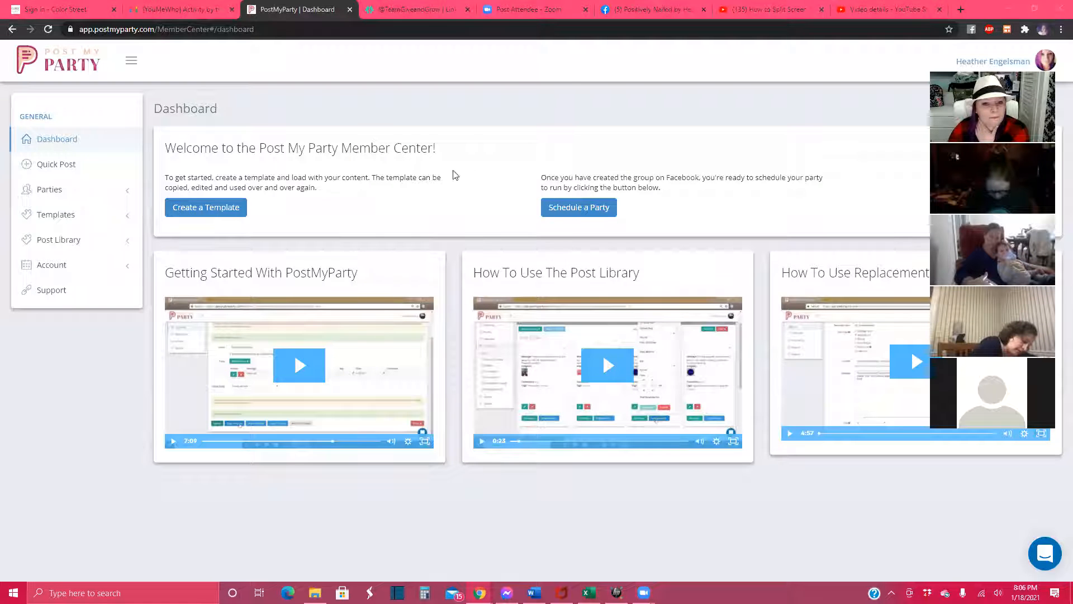
{"action": "left_click", "coordinate": [56, 217]}
{"action": "left_click", "coordinate": [65, 240]}
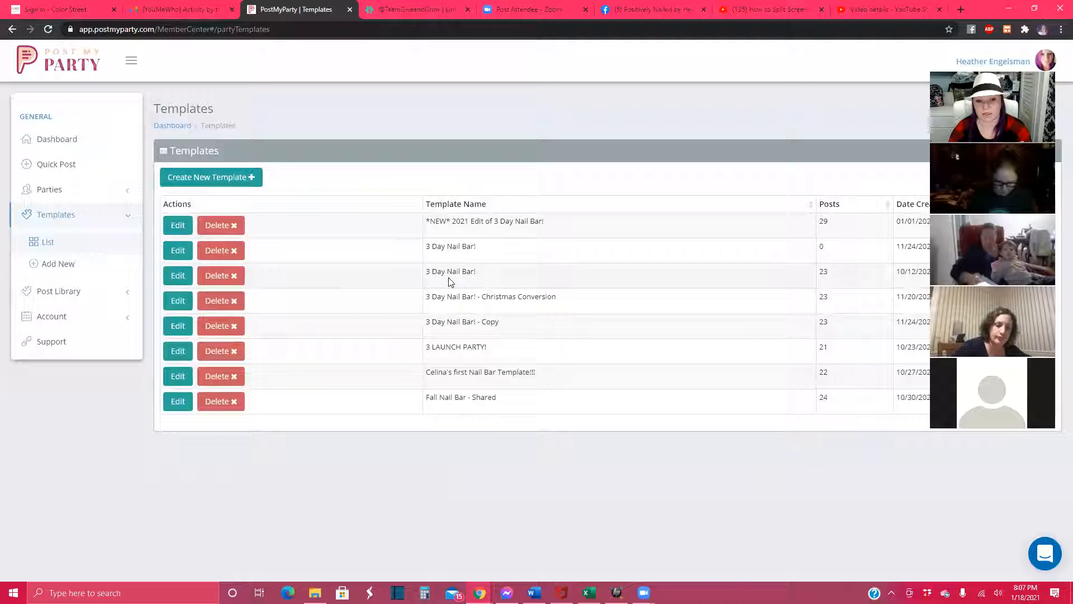
{"action": "left_click", "coordinate": [180, 225]}
{"action": "scroll", "coordinate": [436, 380], "scroll_direction": "down", "scroll_amount": 2}
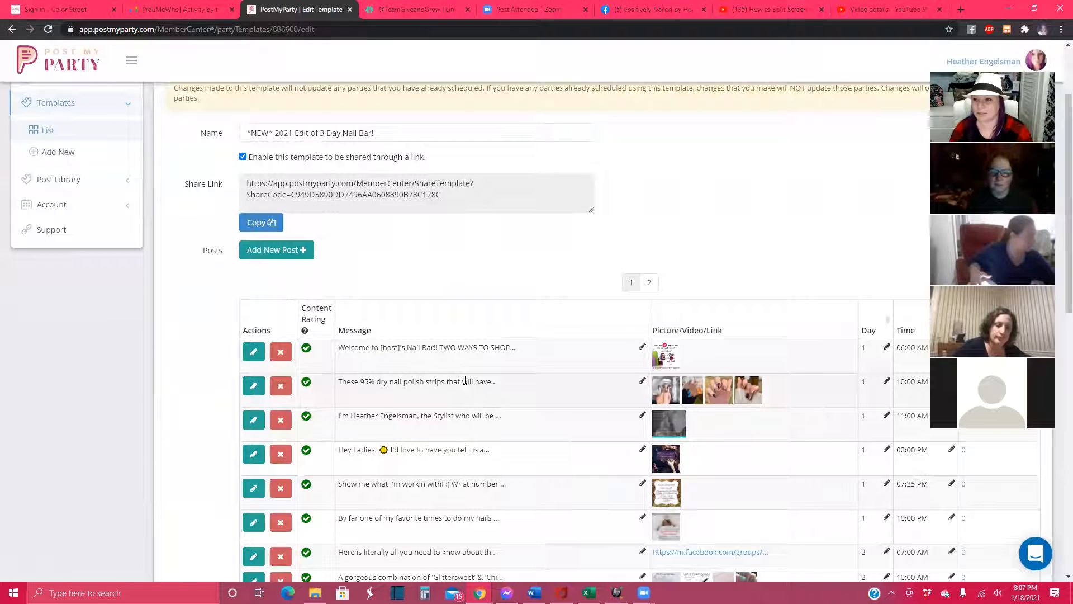
{"action": "scroll", "coordinate": [546, 340], "scroll_direction": "down", "scroll_amount": 2}
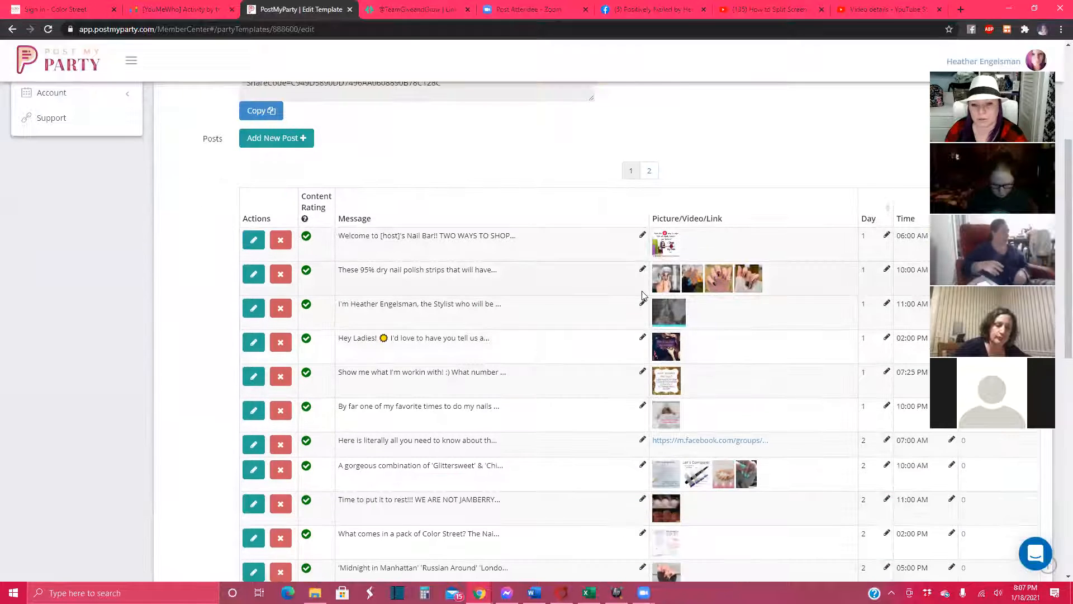
{"action": "scroll", "coordinate": [643, 296], "scroll_direction": "down", "scroll_amount": 2}
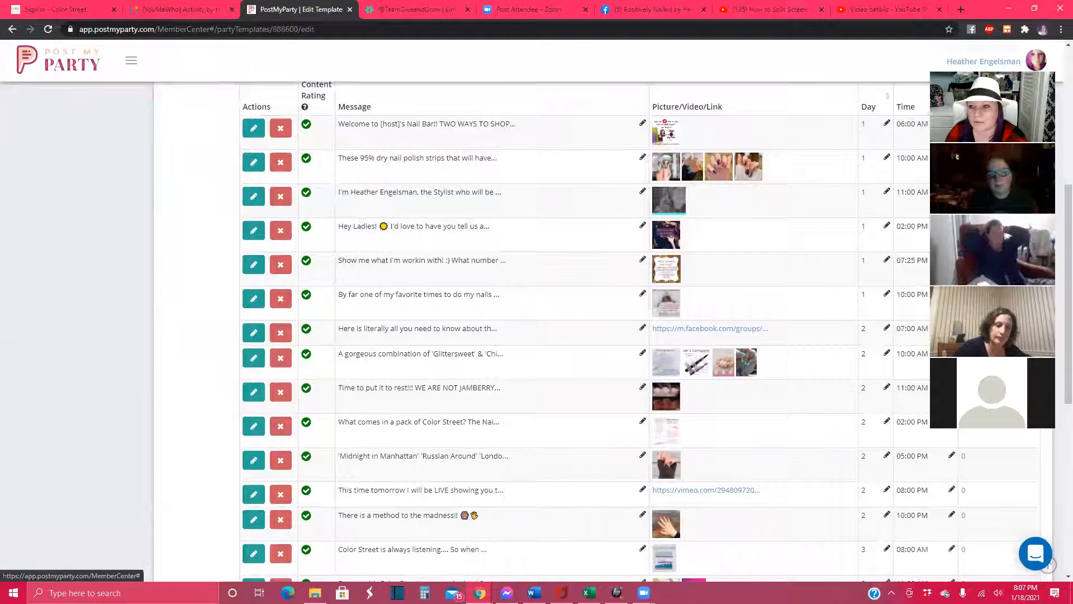
{"action": "left_click_drag", "start_coordinate": [1008, 75], "coordinate": [105, 101]}
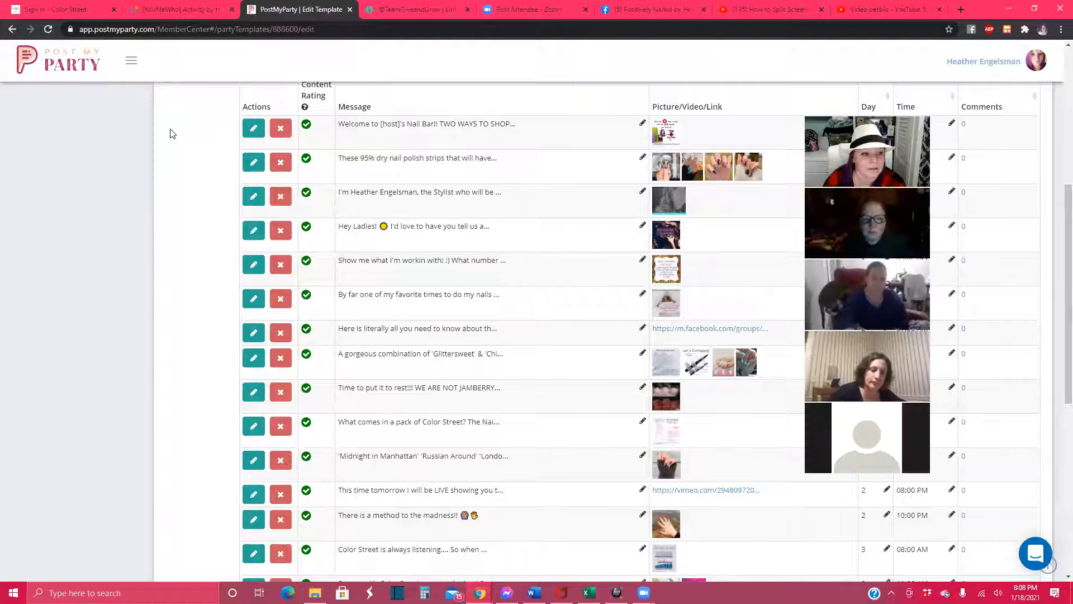
- Open the 3 Day Nail Bar! template that contains 23 posts and make a copy of it
{"action": "scroll", "coordinate": [168, 132], "scroll_direction": "up", "scroll_amount": 6}
{"action": "left_click", "coordinate": [73, 253]}
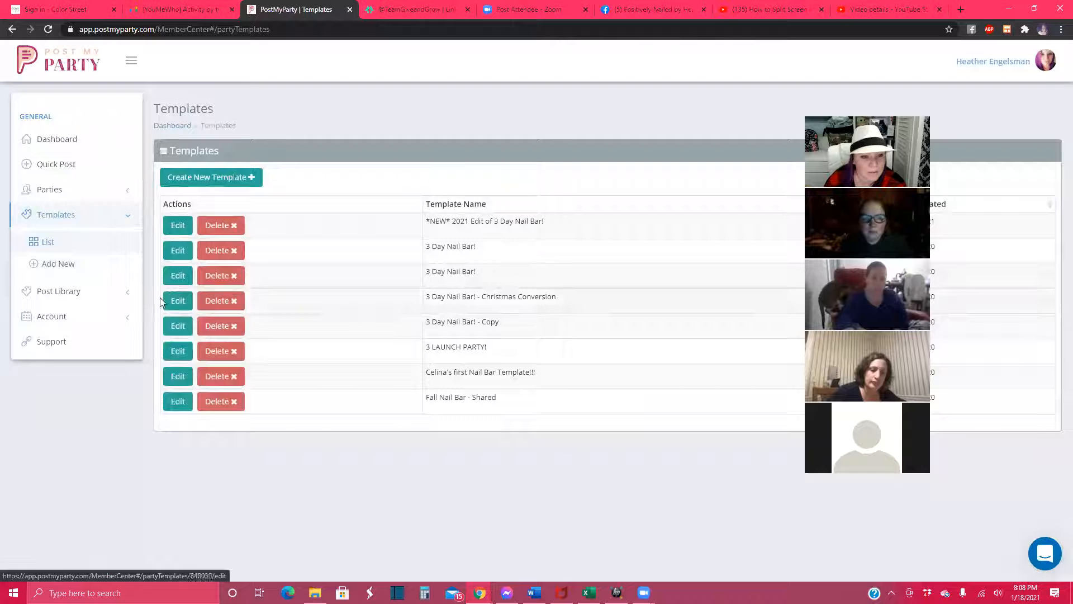
{"action": "left_click", "coordinate": [173, 274]}
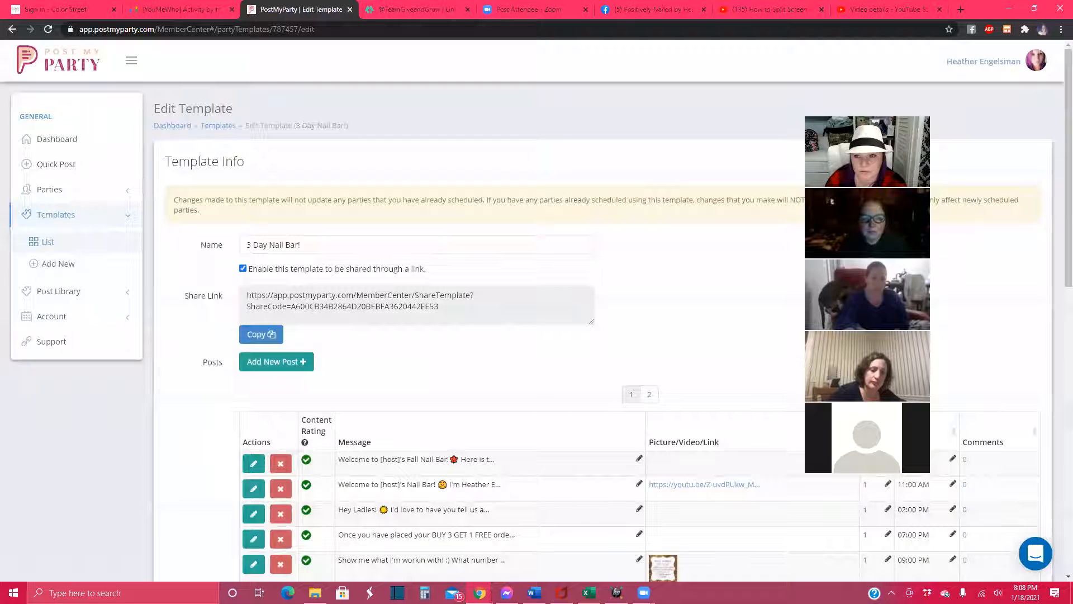
{"action": "scroll", "coordinate": [854, 117], "scroll_direction": "down", "scroll_amount": 4}
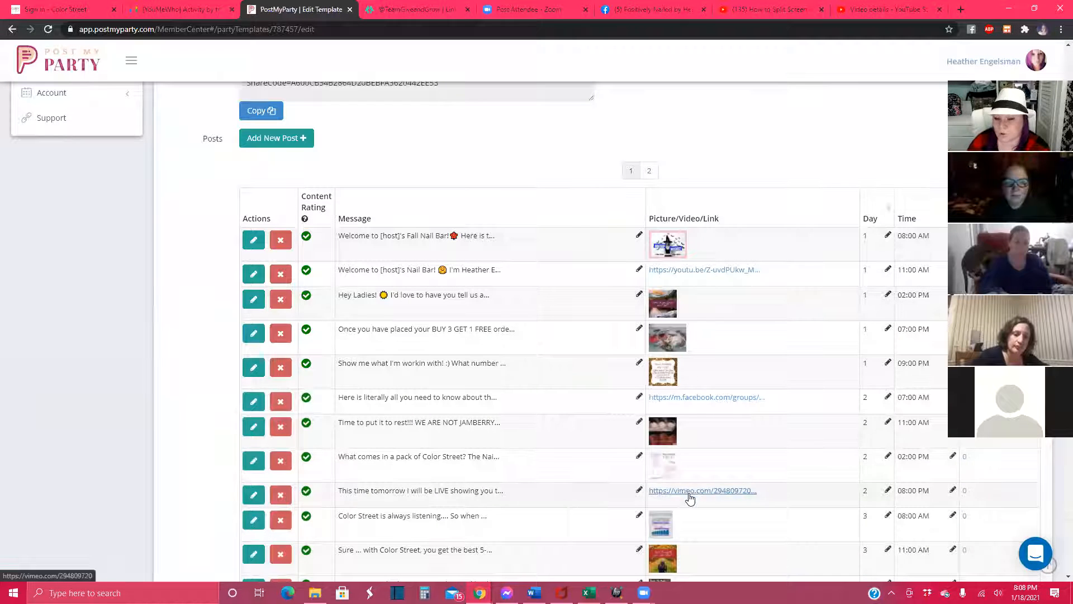
{"action": "scroll", "coordinate": [537, 227], "scroll_direction": "down", "scroll_amount": 2}
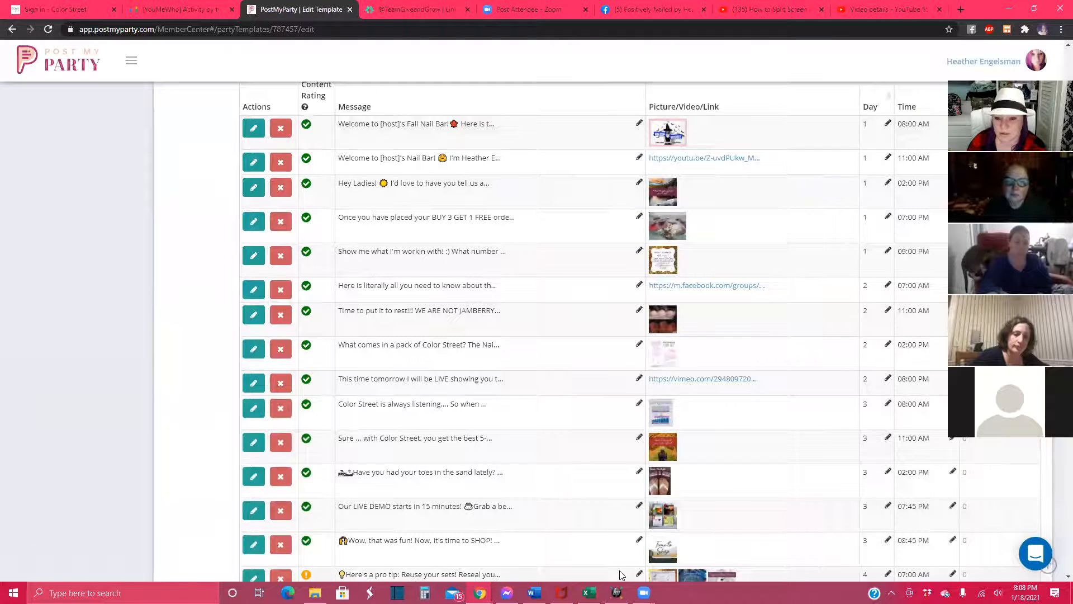
{"action": "scroll", "coordinate": [620, 574], "scroll_direction": "down", "scroll_amount": 7}
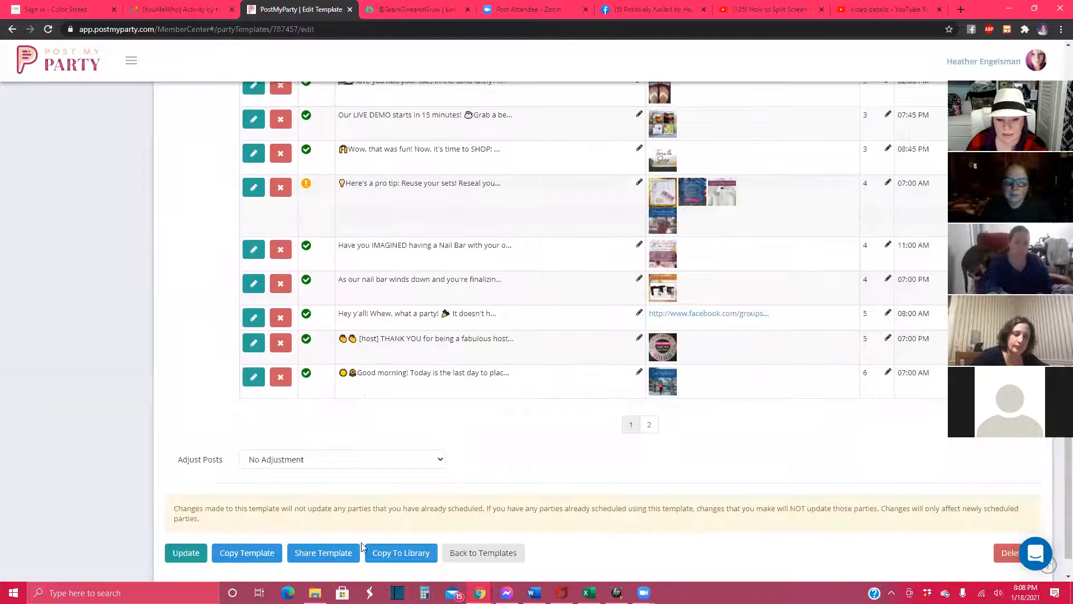
{"action": "left_click", "coordinate": [258, 553]}
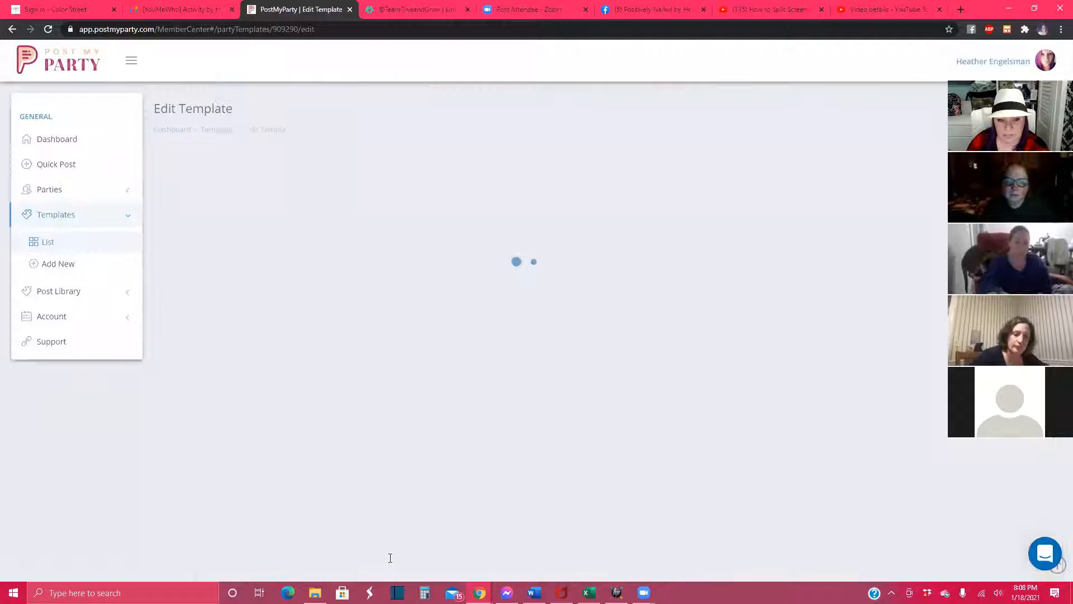
- Look over the posts in the copied template and select its whole name
{"action": "scroll", "coordinate": [476, 367], "scroll_direction": "down", "scroll_amount": 2}
{"action": "scroll", "coordinate": [476, 367], "scroll_direction": "down", "scroll_amount": 3}
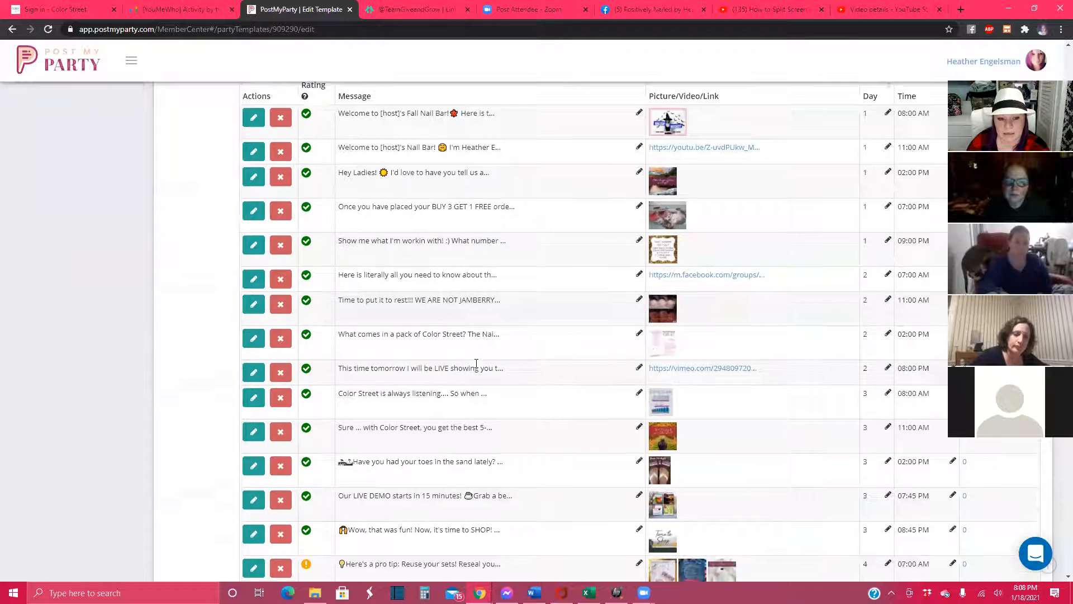
{"action": "scroll", "coordinate": [475, 367], "scroll_direction": "up", "scroll_amount": 5}
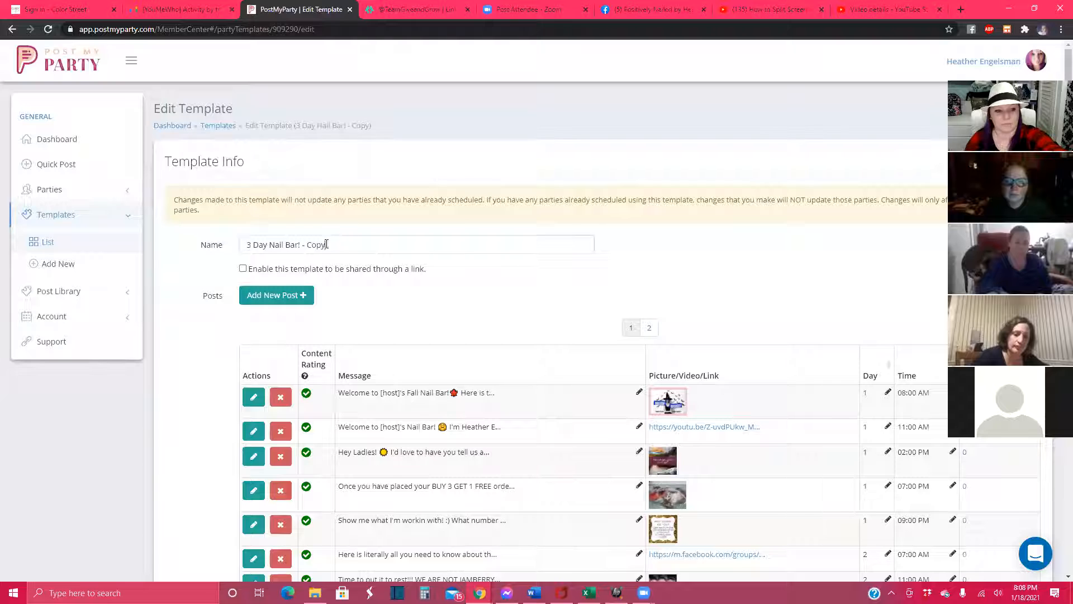
{"action": "left_click_drag", "start_coordinate": [341, 244], "coordinate": [98, 251]}
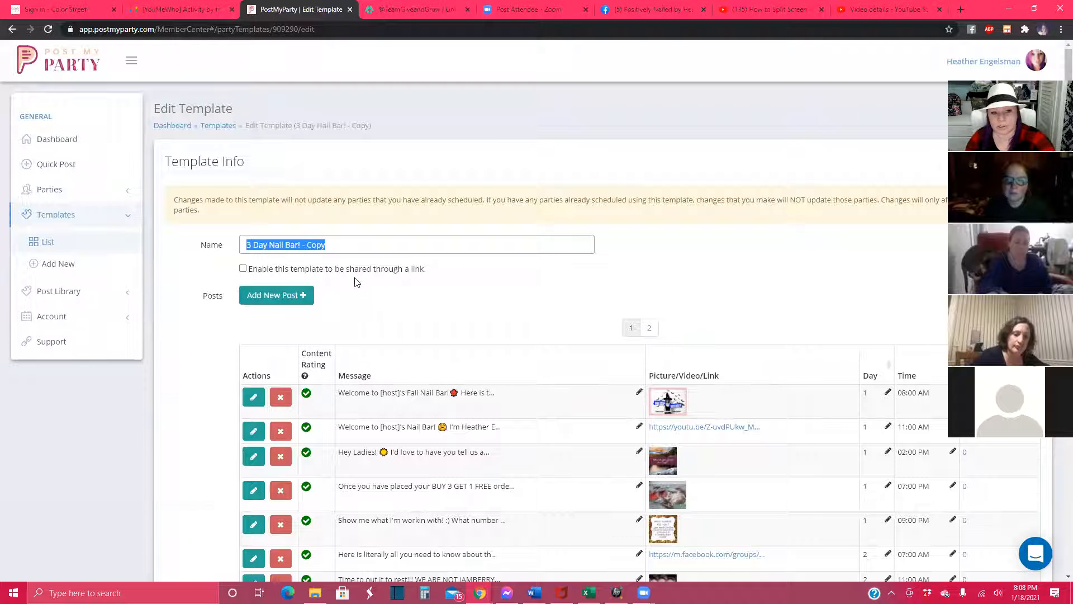
- Open the copy's first post, the Fall Nail Bar welcome, and review its message, picture, day and time
{"action": "scroll", "coordinate": [356, 282], "scroll_direction": "down", "scroll_amount": 2}
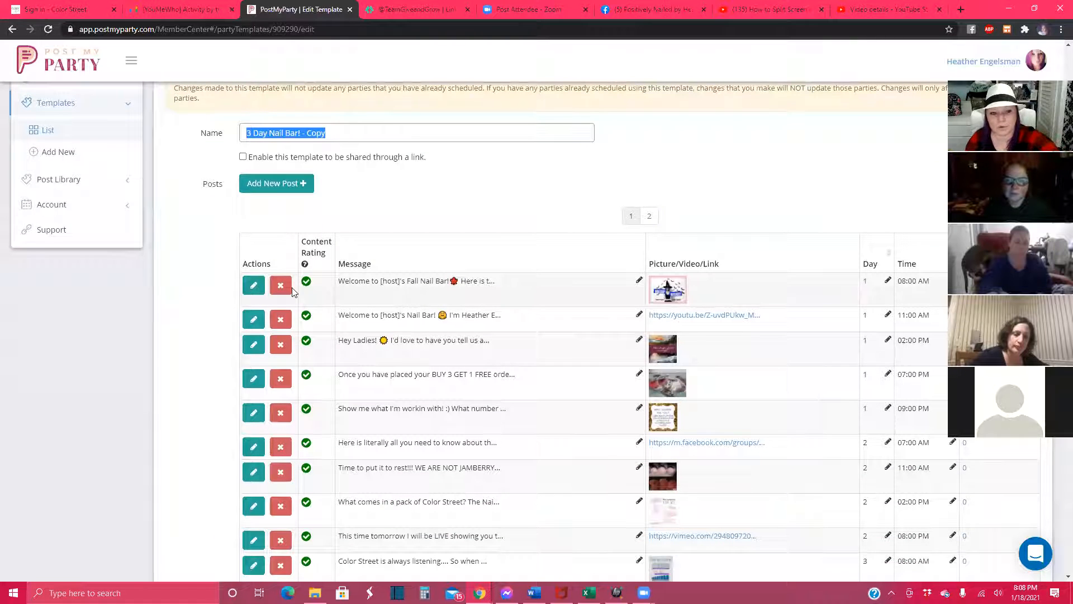
{"action": "left_click", "coordinate": [247, 286]}
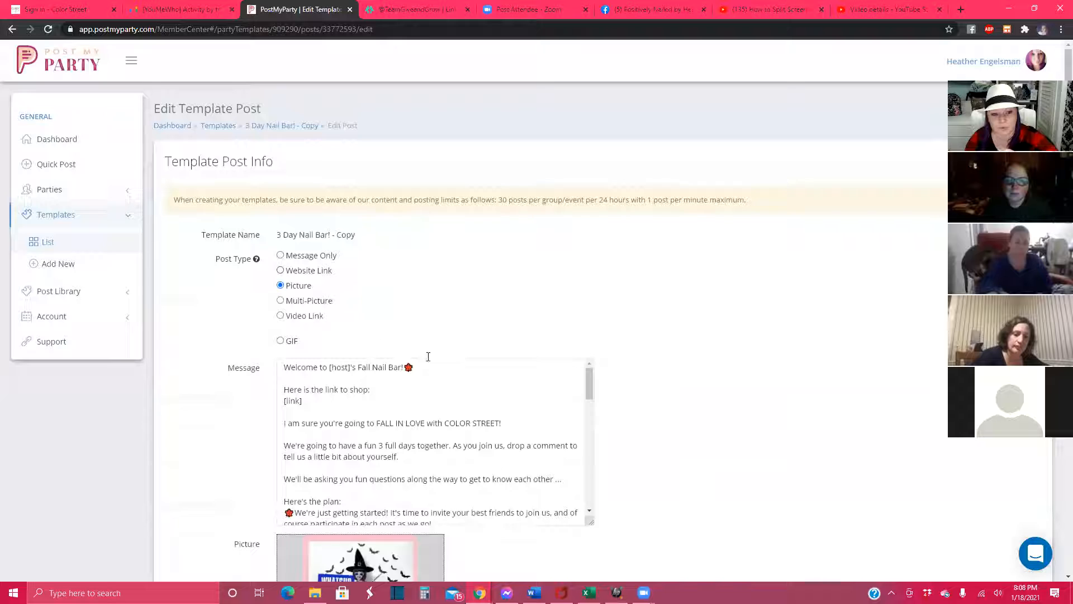
{"action": "scroll", "coordinate": [426, 355], "scroll_direction": "down", "scroll_amount": 3}
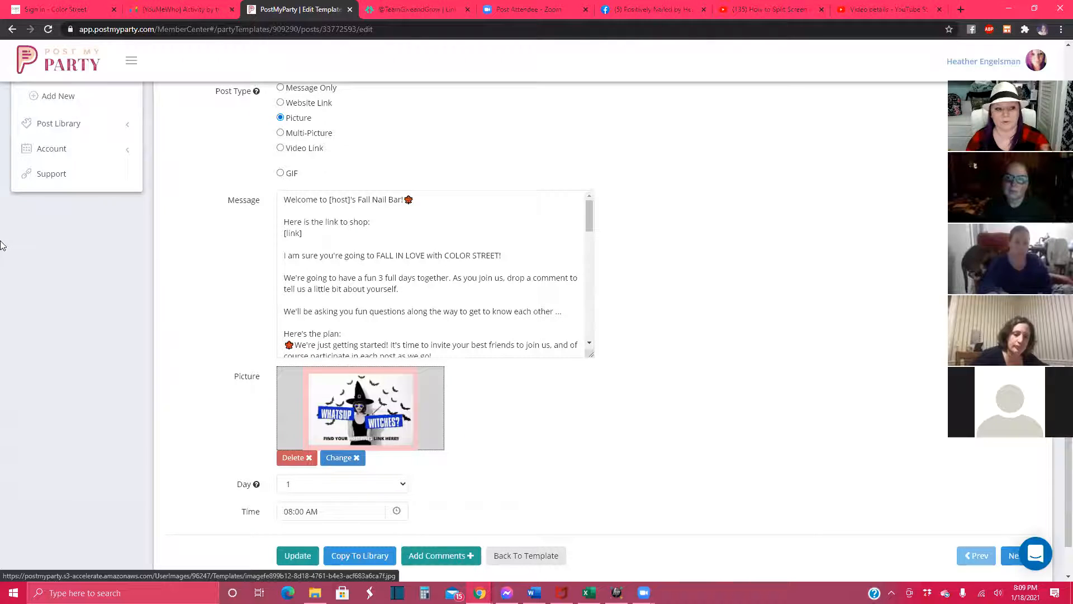
- Leave the post and display the list of scheduled parties
{"action": "scroll", "coordinate": [117, 251], "scroll_direction": "up", "scroll_amount": 3}
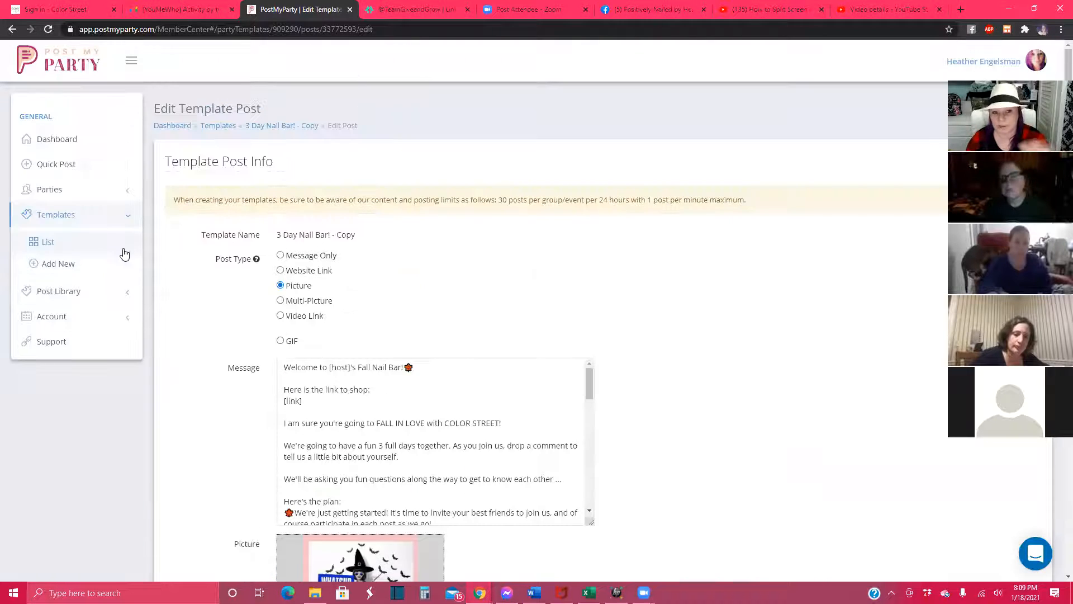
{"action": "left_click", "coordinate": [69, 197]}
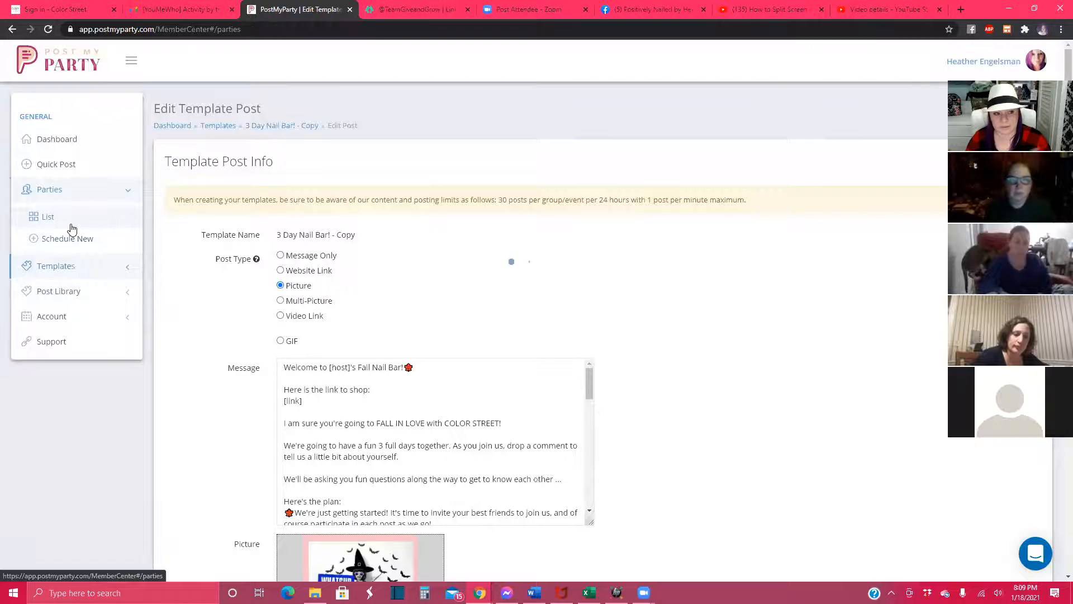
{"action": "left_click", "coordinate": [71, 227]}
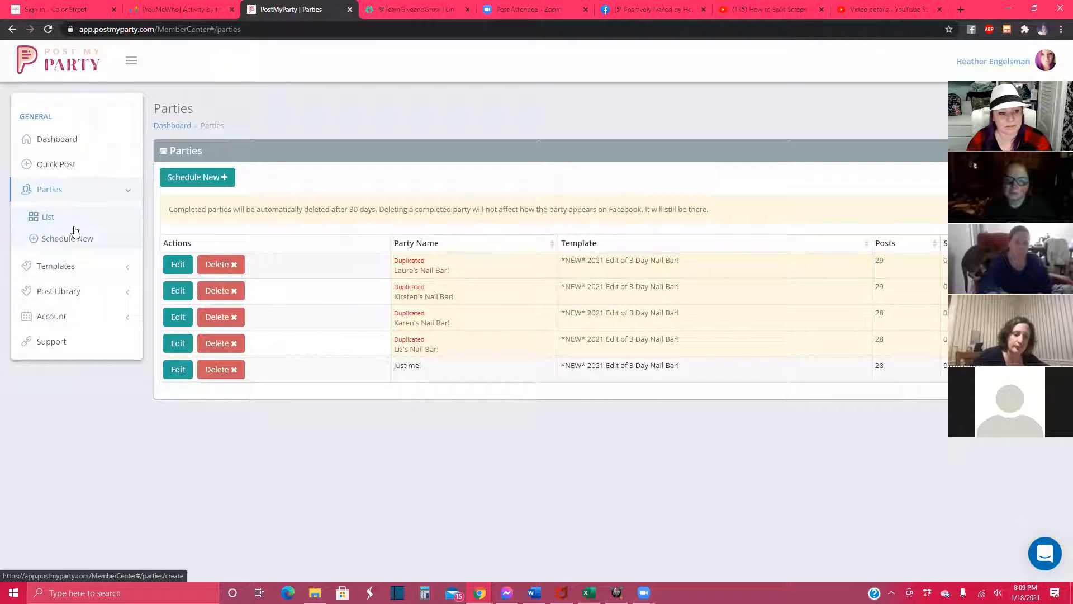
- Return to the template list, reopen the *NEW* 2021 Edit of 3 Day Nail Bar! template and review its posts
{"action": "left_click", "coordinate": [77, 270]}
{"action": "left_click", "coordinate": [64, 240]}
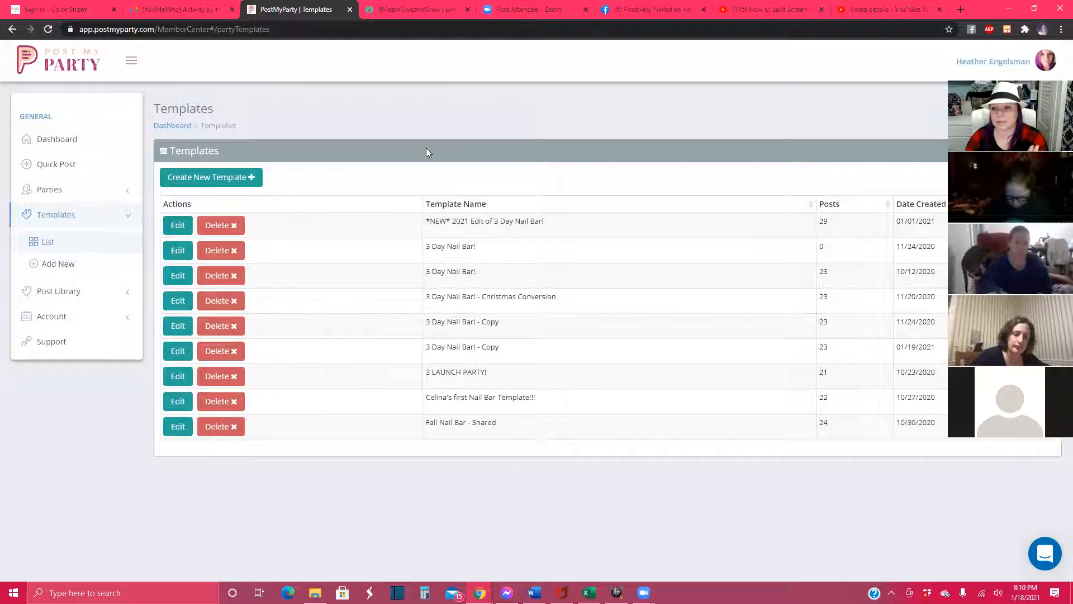
{"action": "left_click", "coordinate": [189, 226]}
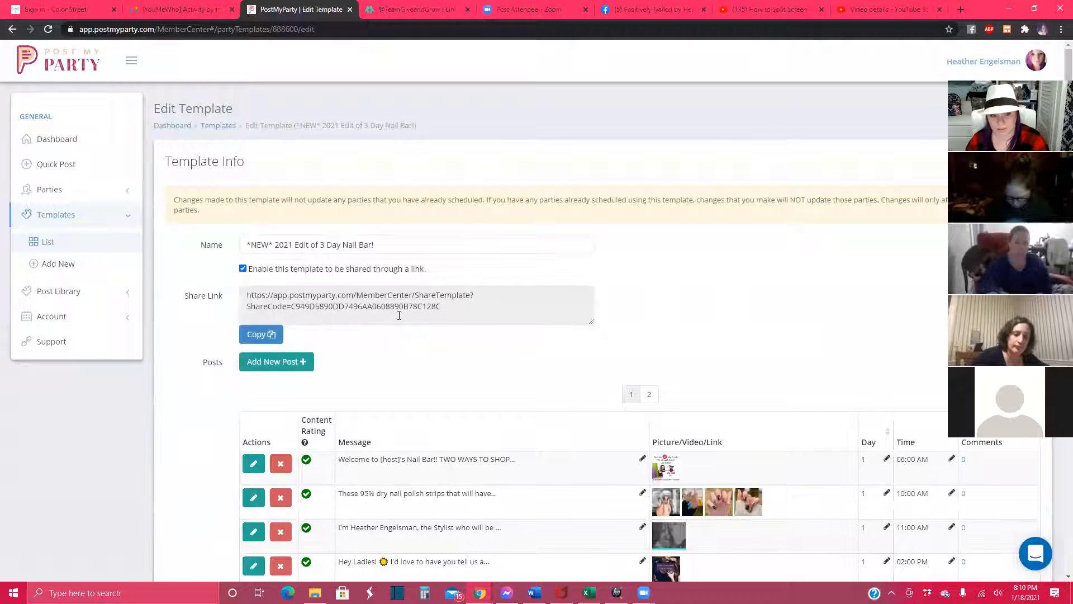
{"action": "scroll", "coordinate": [399, 315], "scroll_direction": "down", "scroll_amount": 3}
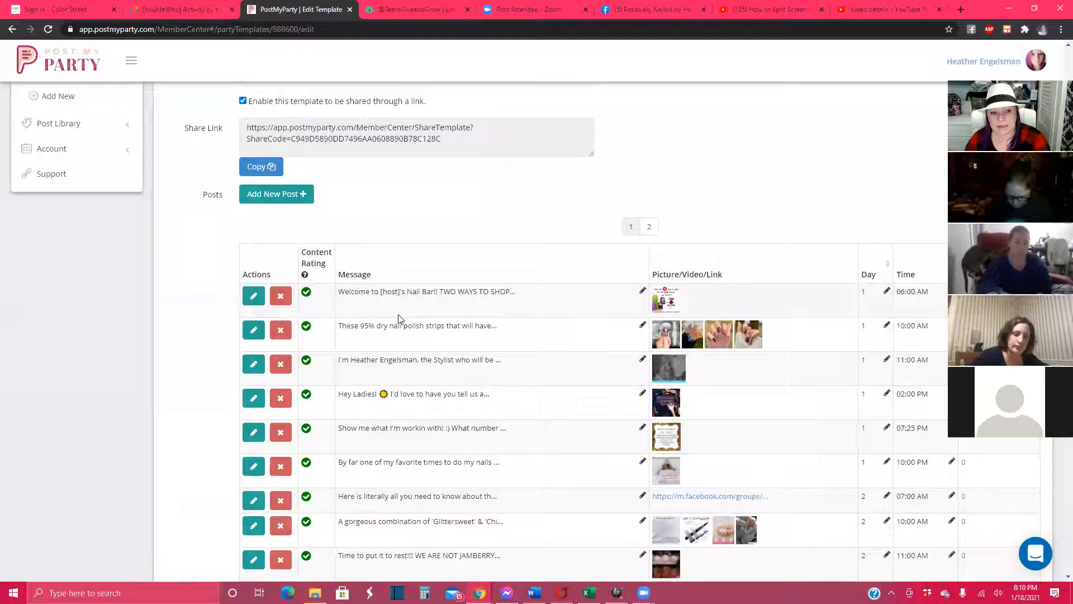
{"action": "scroll", "coordinate": [399, 320], "scroll_direction": "down", "scroll_amount": 3}
{"action": "scroll", "coordinate": [399, 319], "scroll_direction": "down", "scroll_amount": 7}
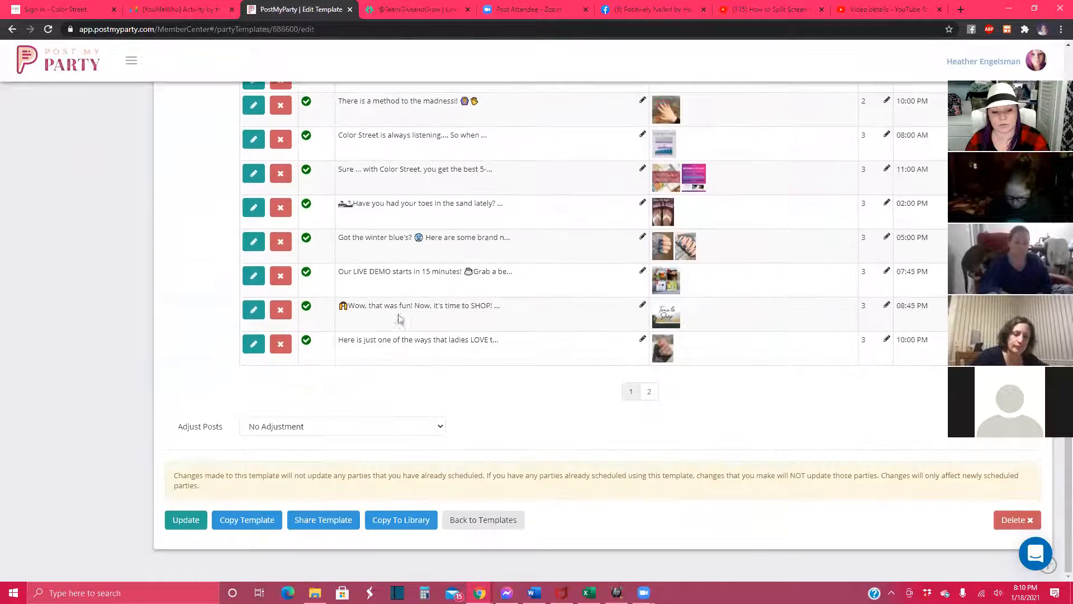
{"action": "scroll", "coordinate": [240, 412], "scroll_direction": "up", "scroll_amount": 13}
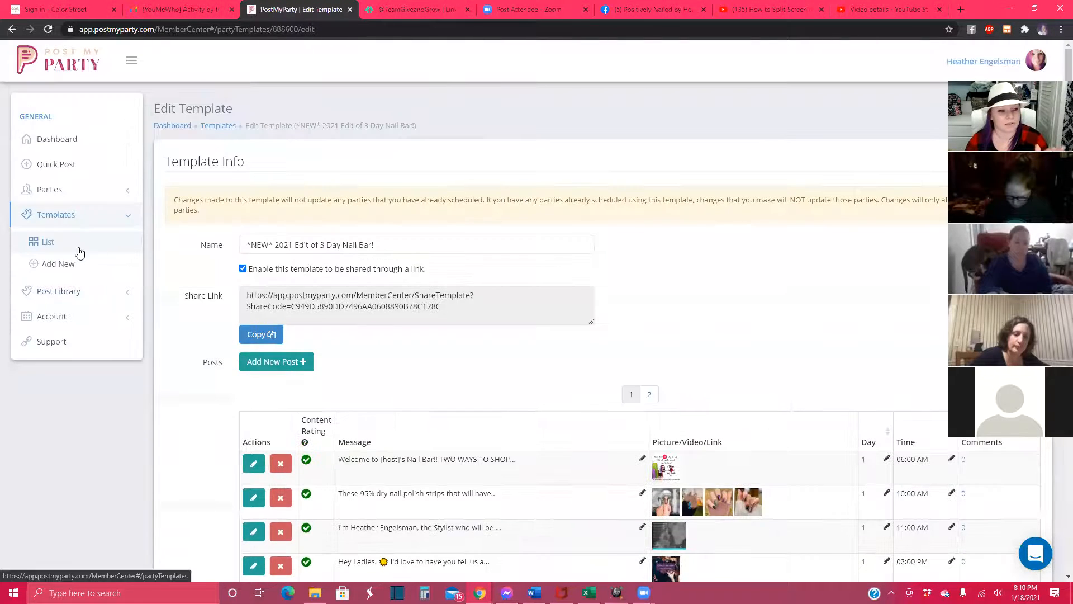
- Start scheduling a new party and choose *NEW* 2021 Edit of 3 Day Nail Bar! as its template
{"action": "left_click", "coordinate": [80, 193]}
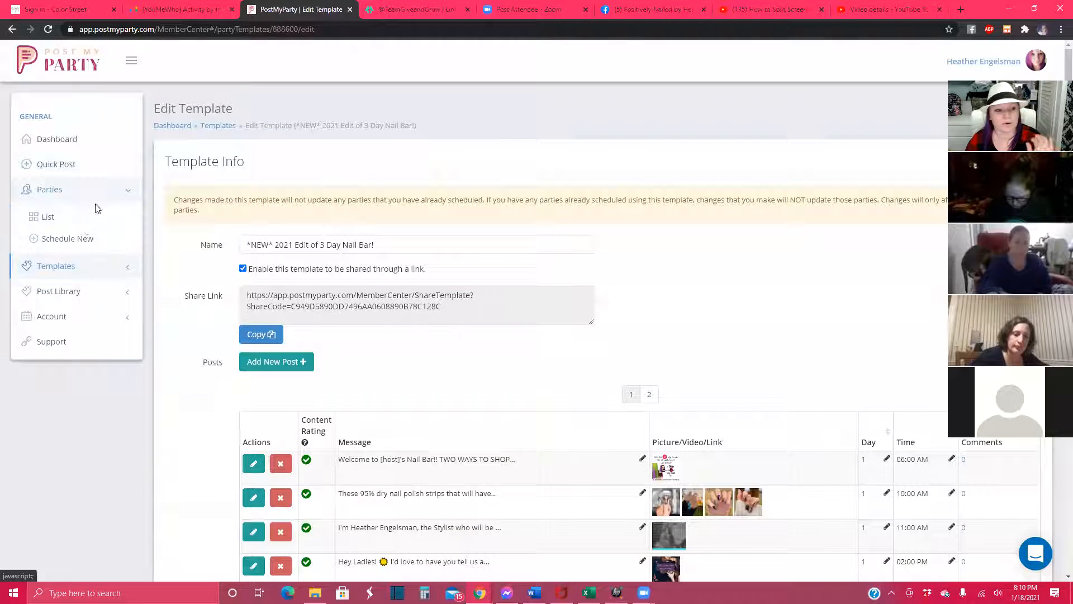
{"action": "left_click", "coordinate": [83, 239]}
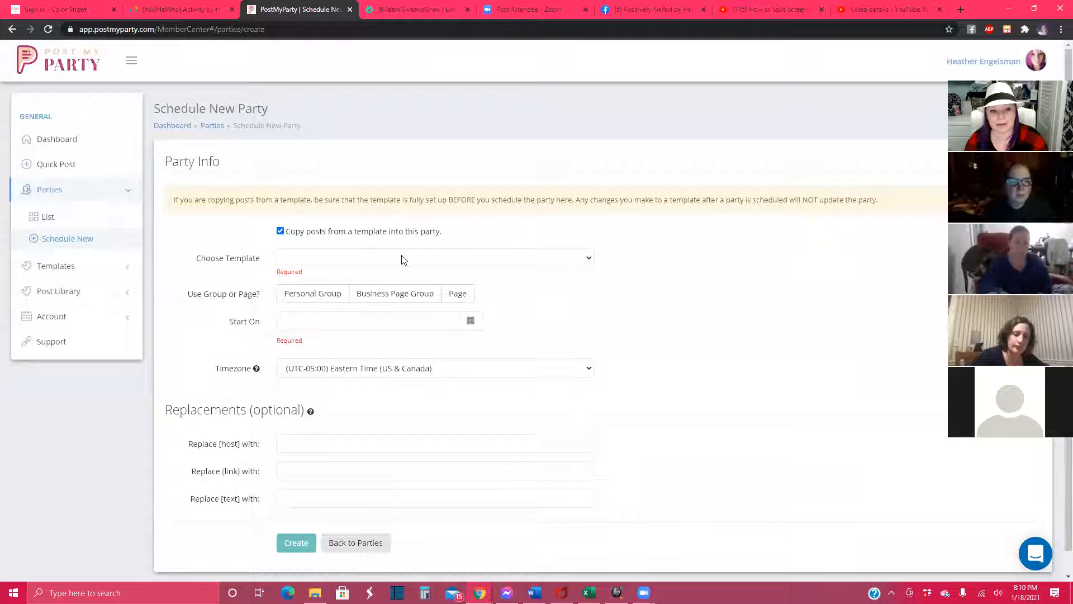
{"action": "left_click", "coordinate": [403, 260]}
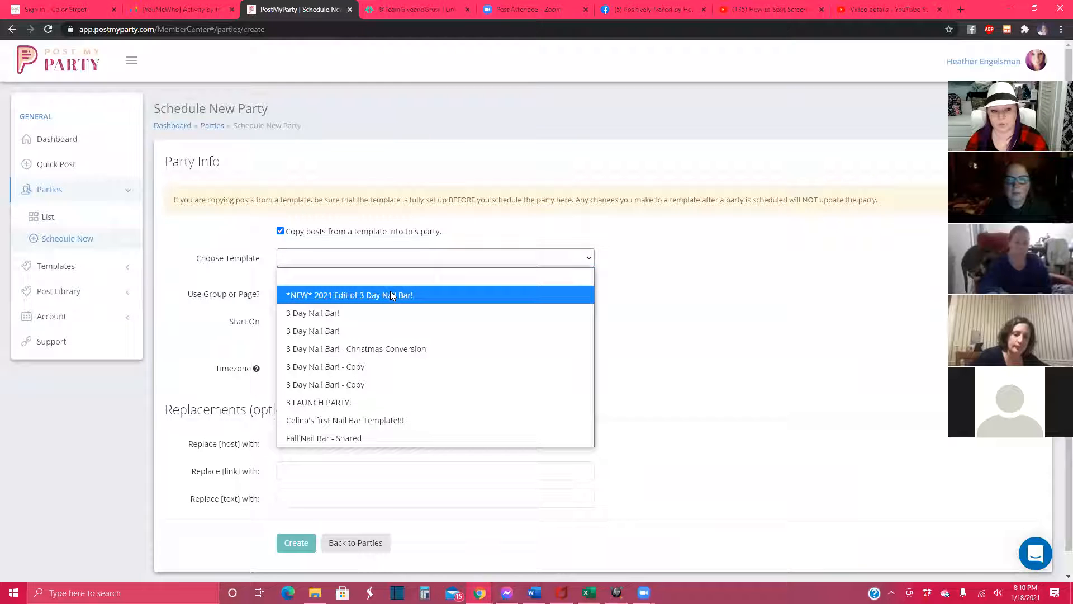
{"action": "left_click", "coordinate": [426, 295]}
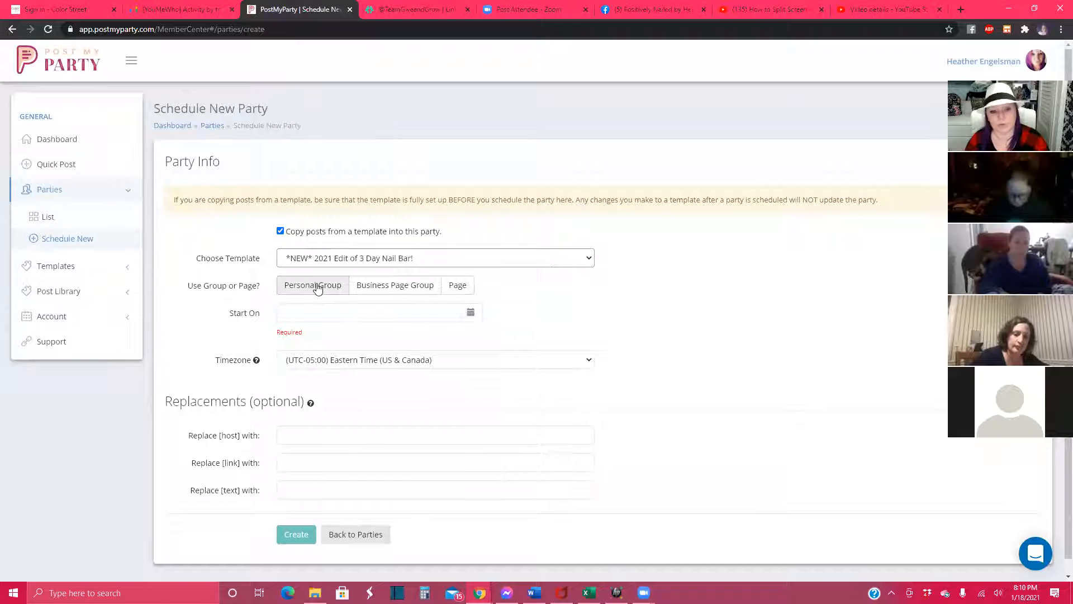
- Set the party to post in a Personal Group and choose the Bikini Ready Challenge group
{"action": "left_click", "coordinate": [316, 287]}
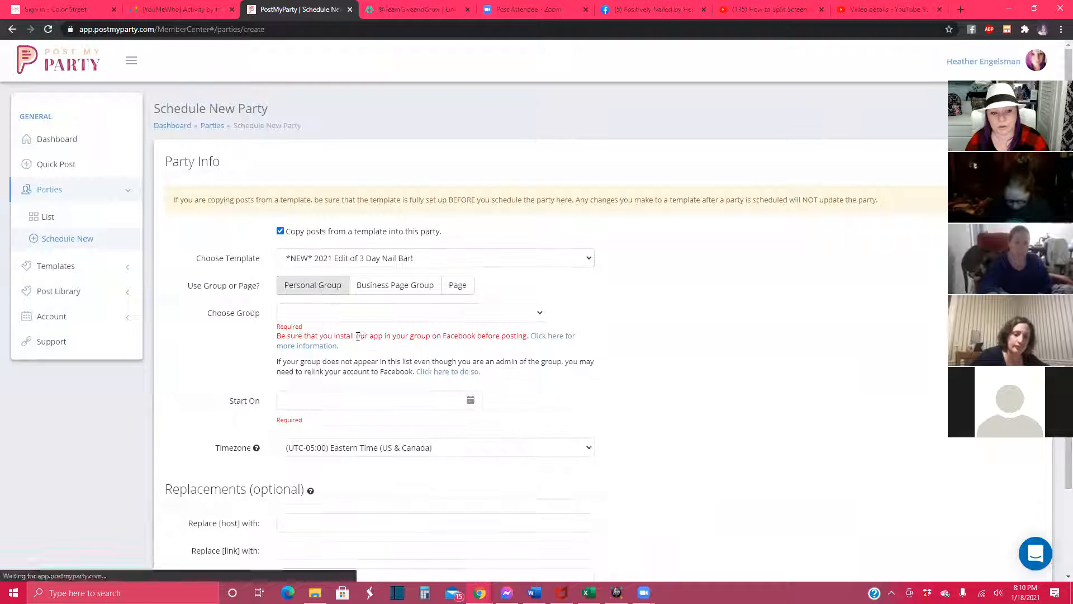
{"action": "left_click", "coordinate": [292, 311]}
{"action": "left_click", "coordinate": [333, 259]}
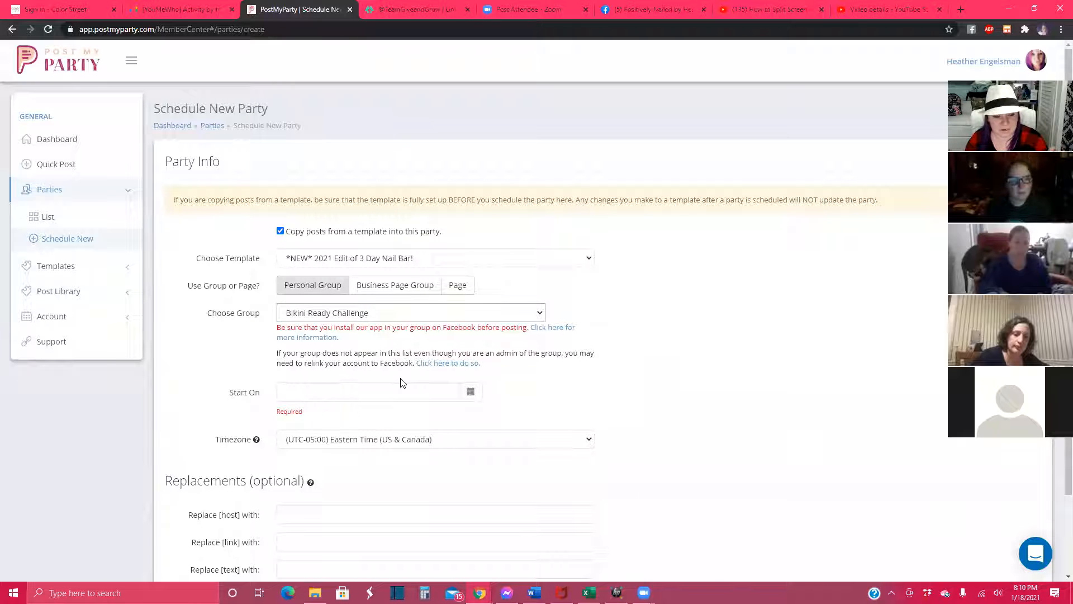
- Set the new party's start date to 01/19/2021 and look through the available time zones
{"action": "scroll", "coordinate": [400, 382], "scroll_direction": "down", "scroll_amount": 2}
{"action": "left_click", "coordinate": [337, 298]}
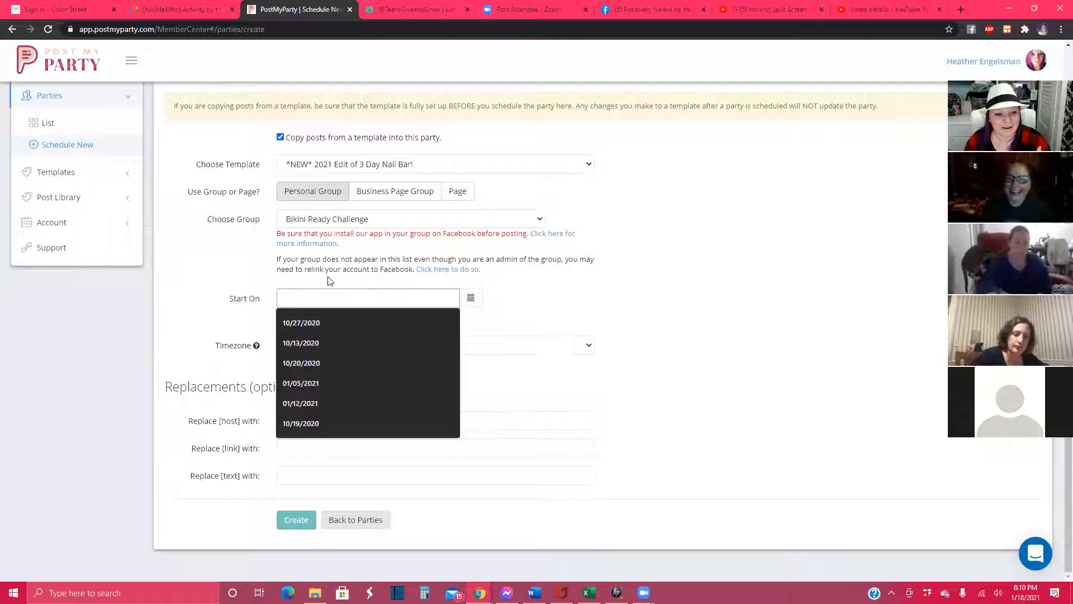
{"action": "left_click", "coordinate": [330, 281]}
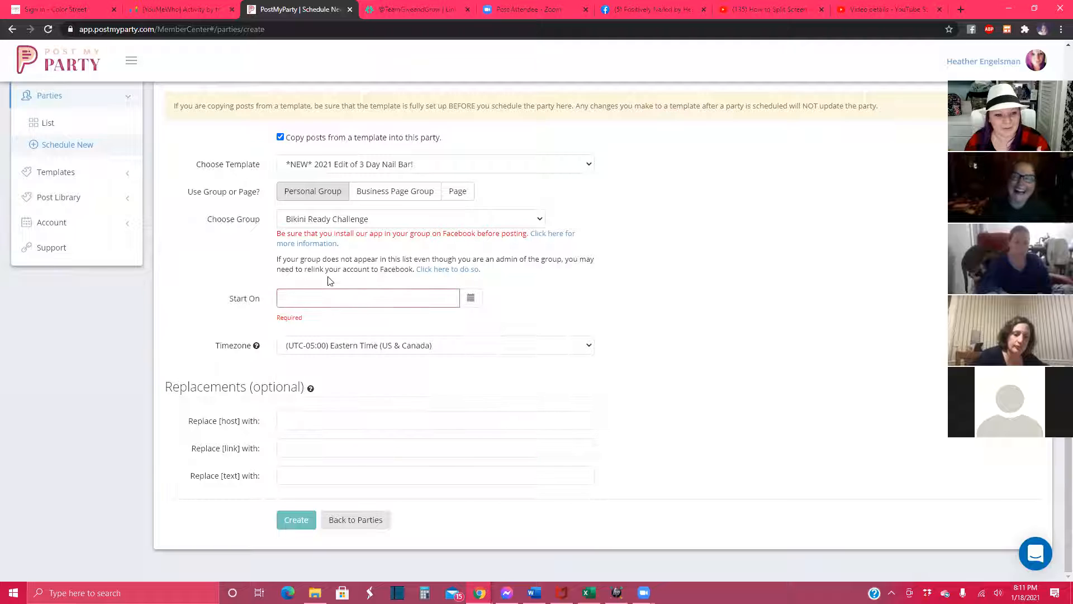
{"action": "left_click", "coordinate": [476, 304]}
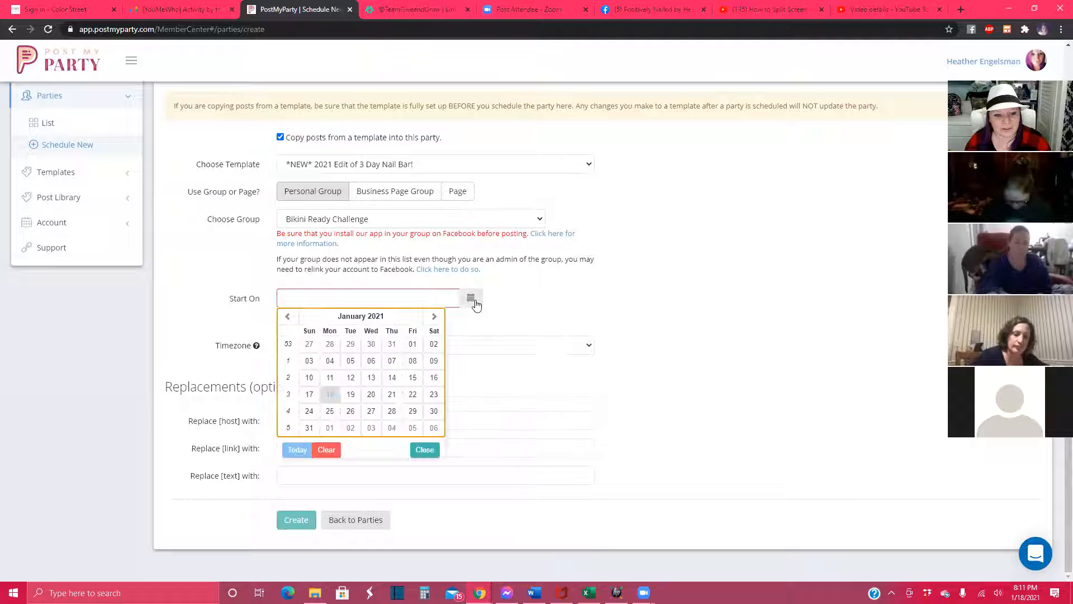
{"action": "left_click", "coordinate": [351, 394]}
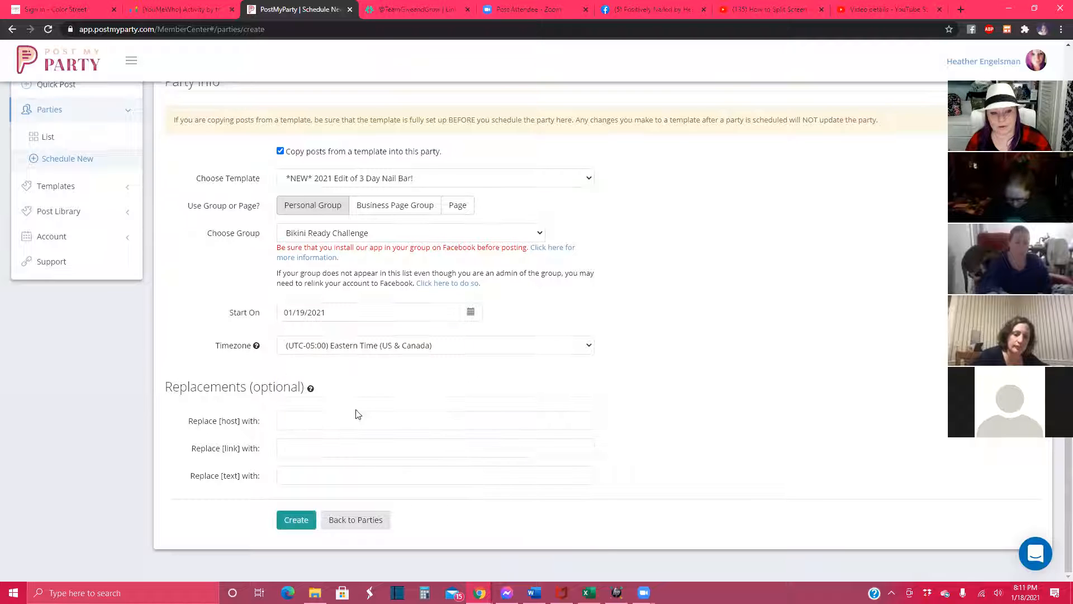
{"action": "left_click", "coordinate": [378, 350]}
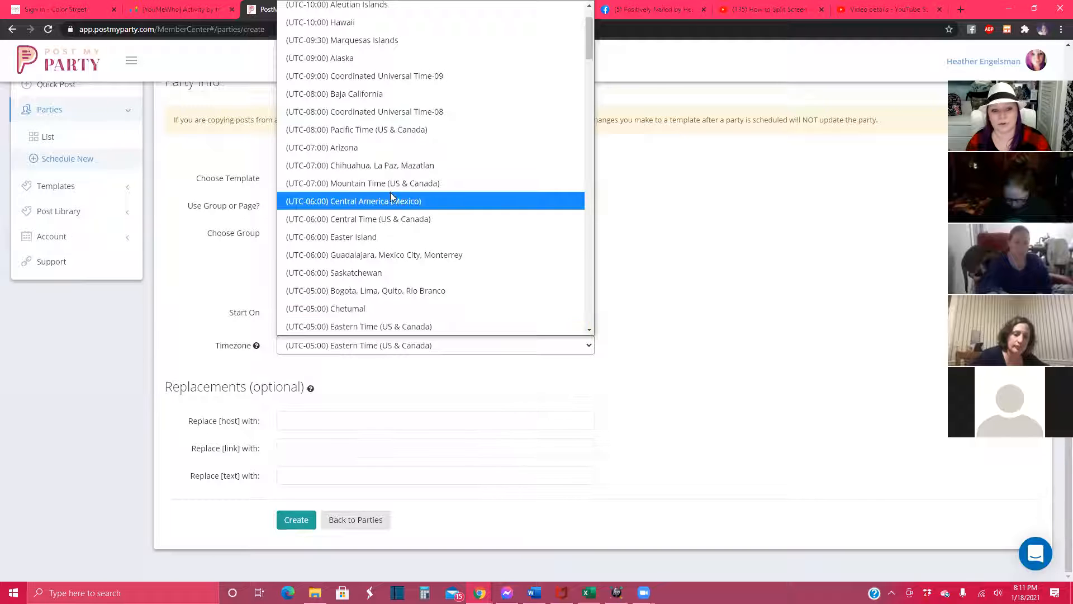
{"action": "scroll", "coordinate": [393, 196], "scroll_direction": "up", "scroll_amount": 1}
{"action": "scroll", "coordinate": [393, 196], "scroll_direction": "down", "scroll_amount": 20}
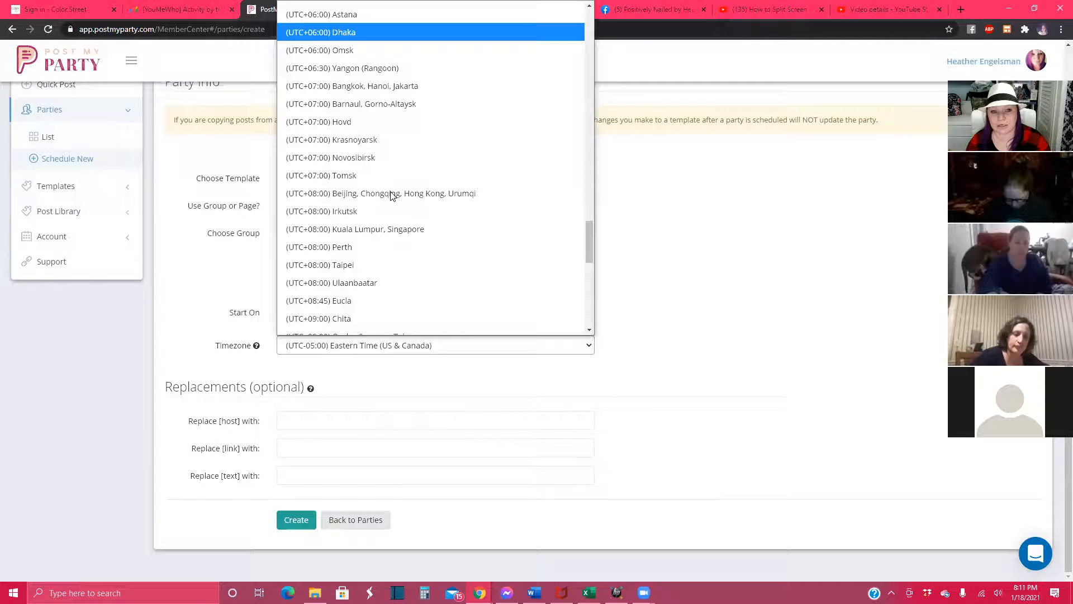
{"action": "left_click", "coordinate": [675, 297]}
- Fill the [host] replacement with the host's first name and the [link] replacement with a saved Color Street party link, leaving [text] blank
{"action": "left_click", "coordinate": [300, 422]}
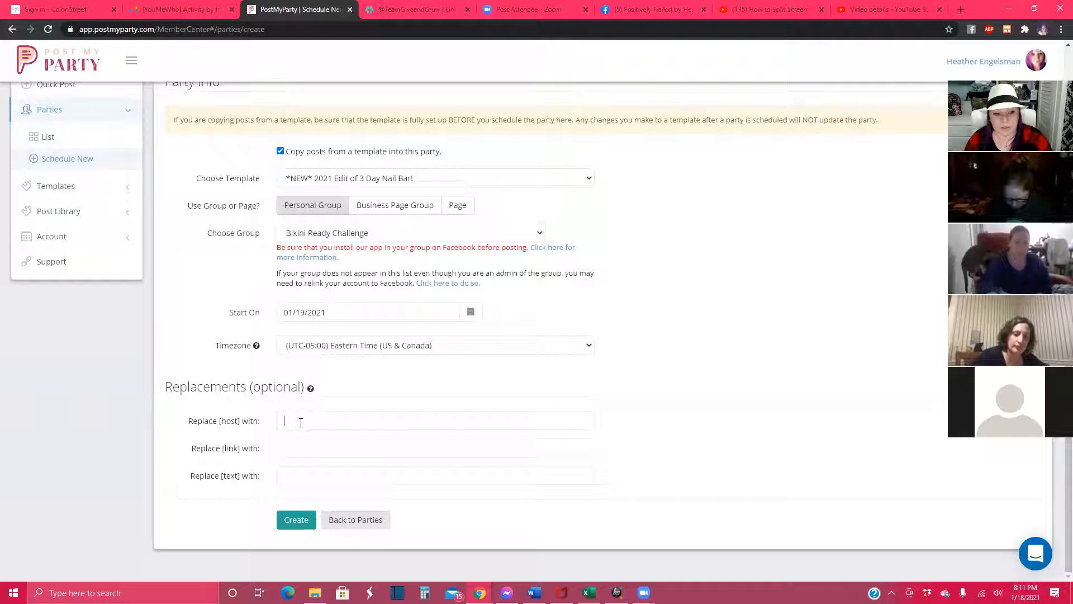
{"action": "left_click", "coordinate": [335, 406]}
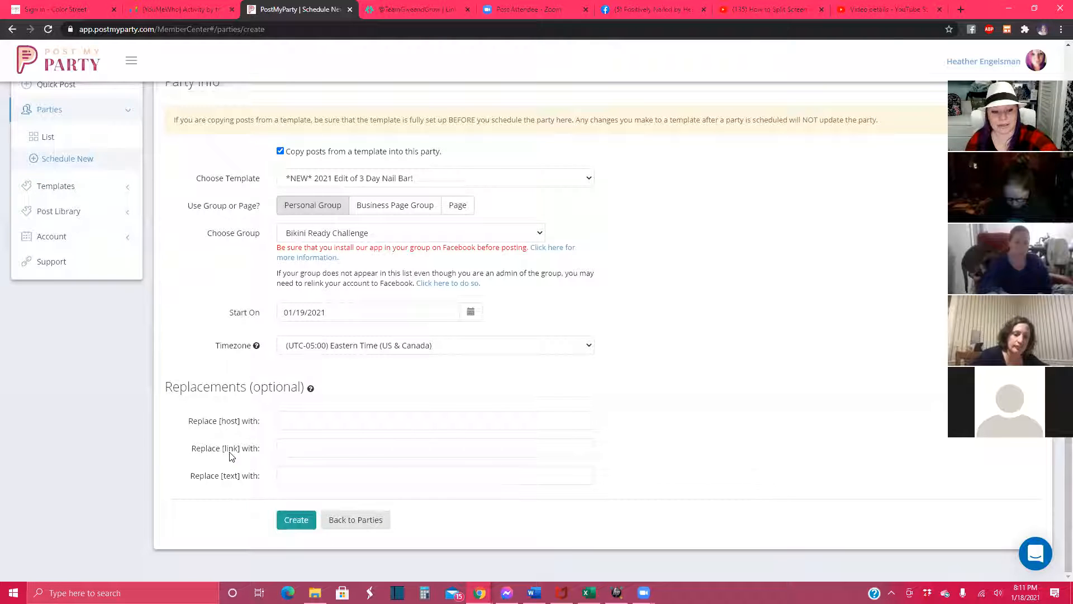
{"action": "left_click", "coordinate": [286, 426]}
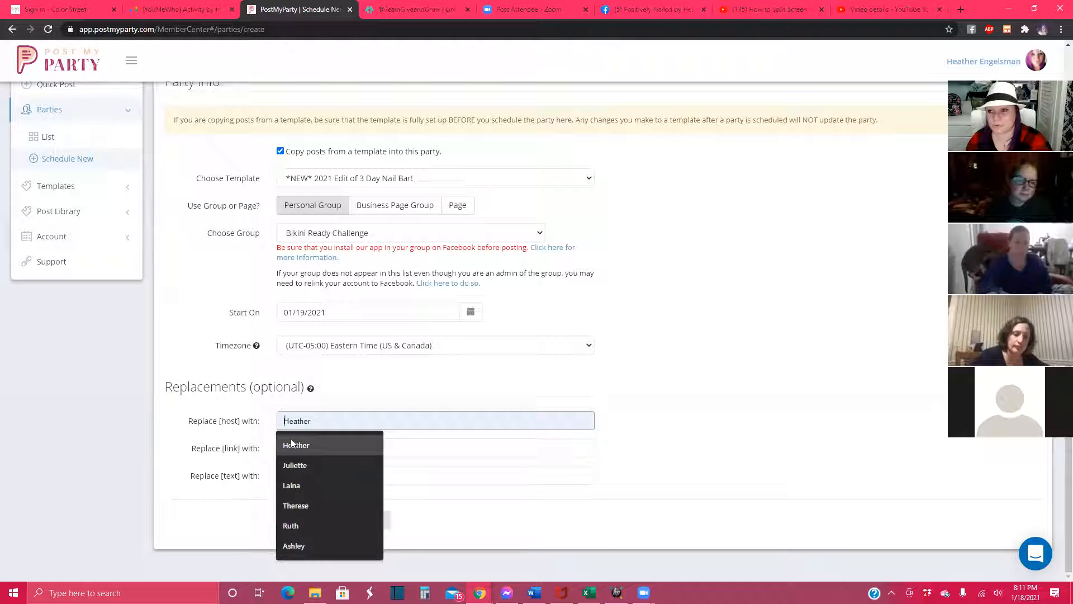
{"action": "left_click", "coordinate": [291, 444]}
{"action": "left_click", "coordinate": [292, 449]}
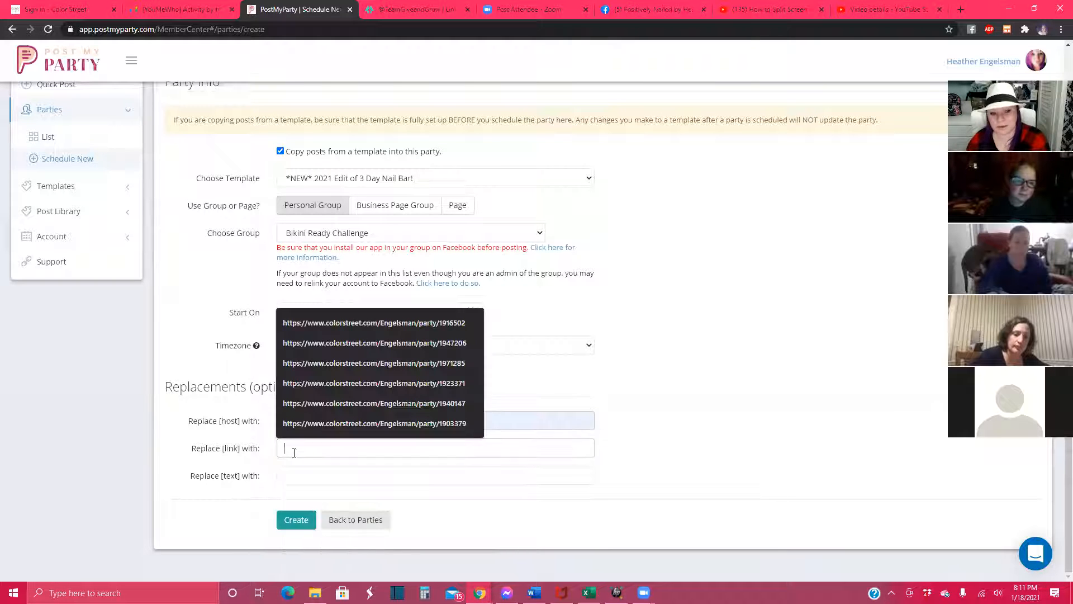
{"action": "left_click", "coordinate": [339, 337]}
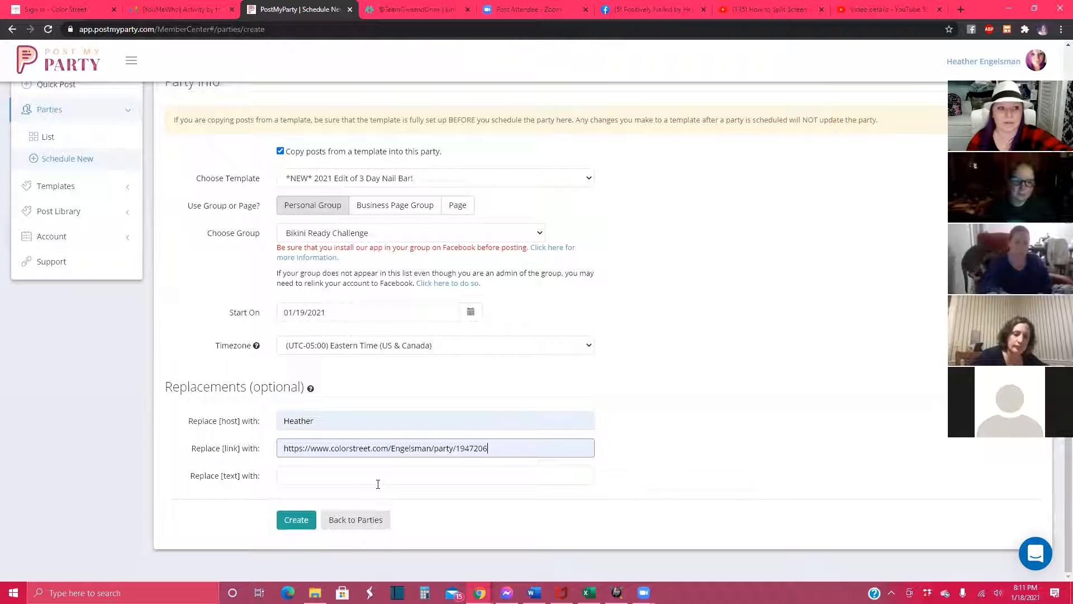
{"action": "left_click", "coordinate": [371, 481]}
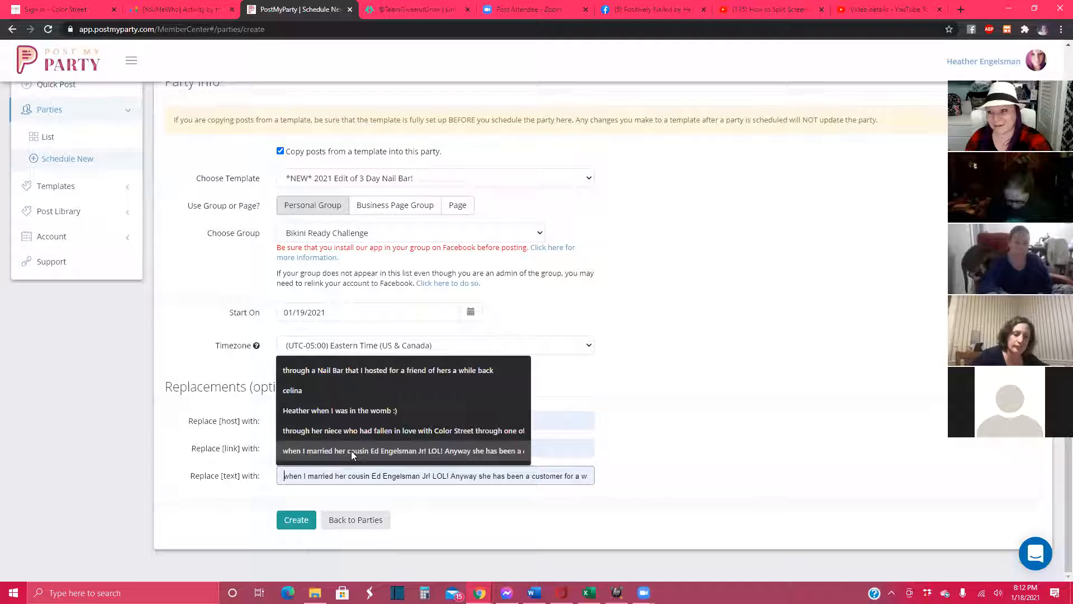
{"action": "left_click", "coordinate": [630, 475]}
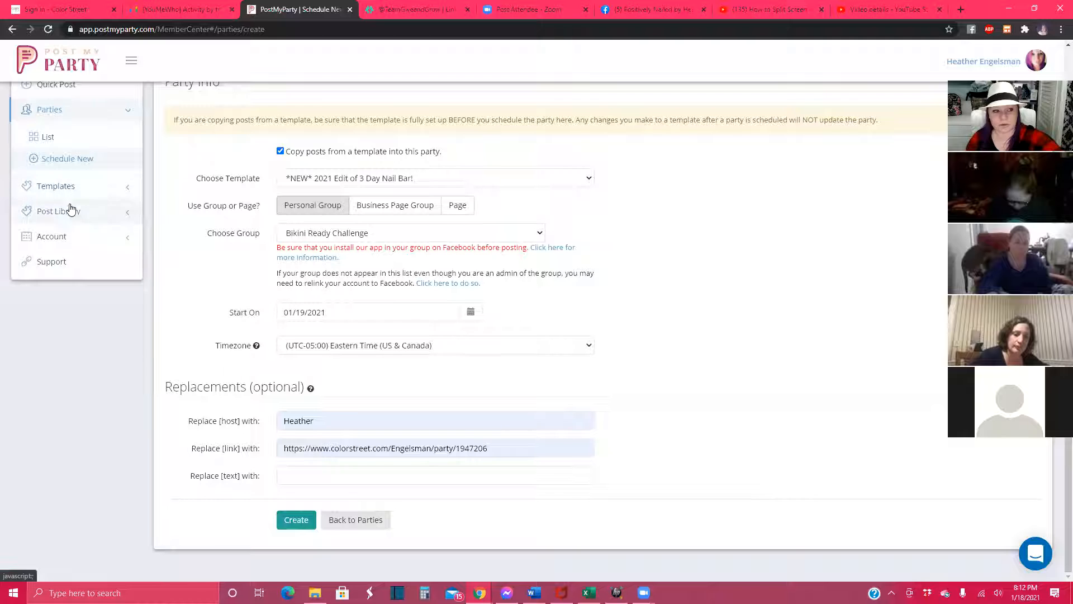
- Open the first party in the party list and examine the sentence about meeting the host in its "Hey Ladies!" post
{"action": "left_click", "coordinate": [49, 138]}
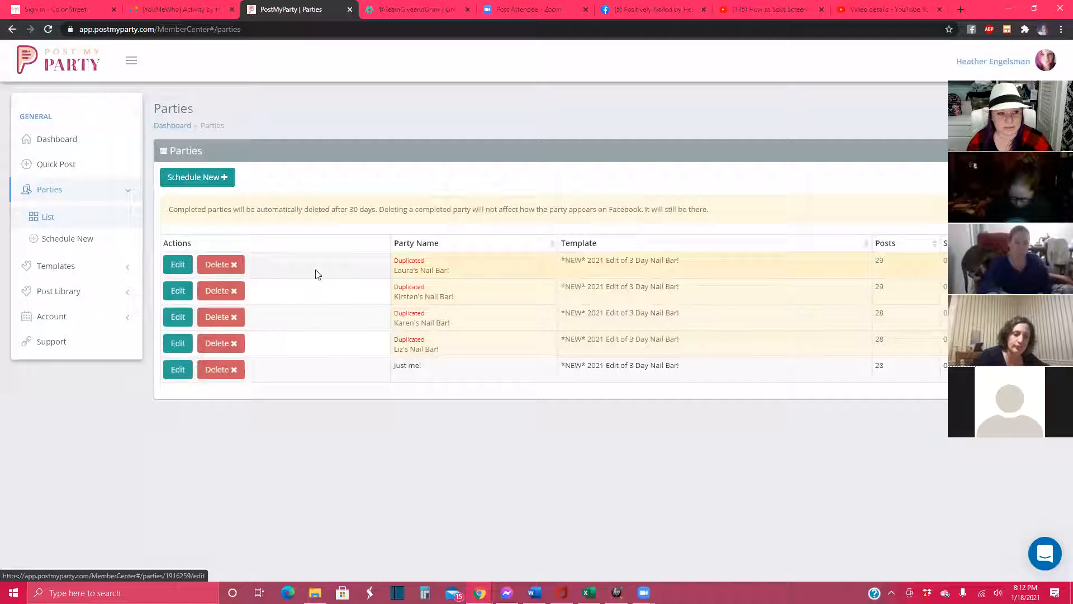
{"action": "left_click", "coordinate": [179, 265]}
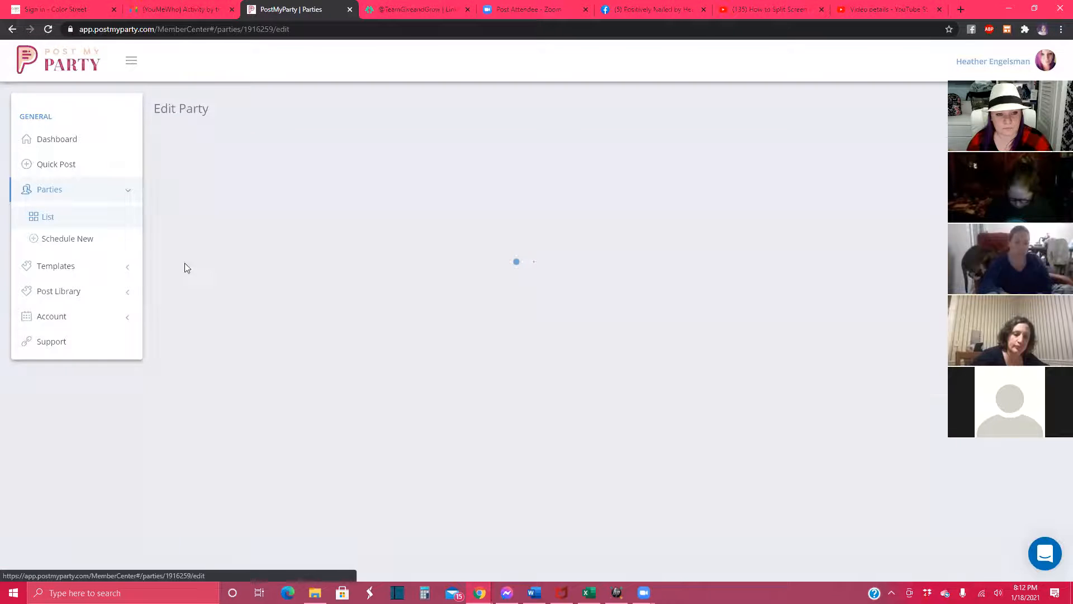
{"action": "scroll", "coordinate": [334, 343], "scroll_direction": "down", "scroll_amount": 10}
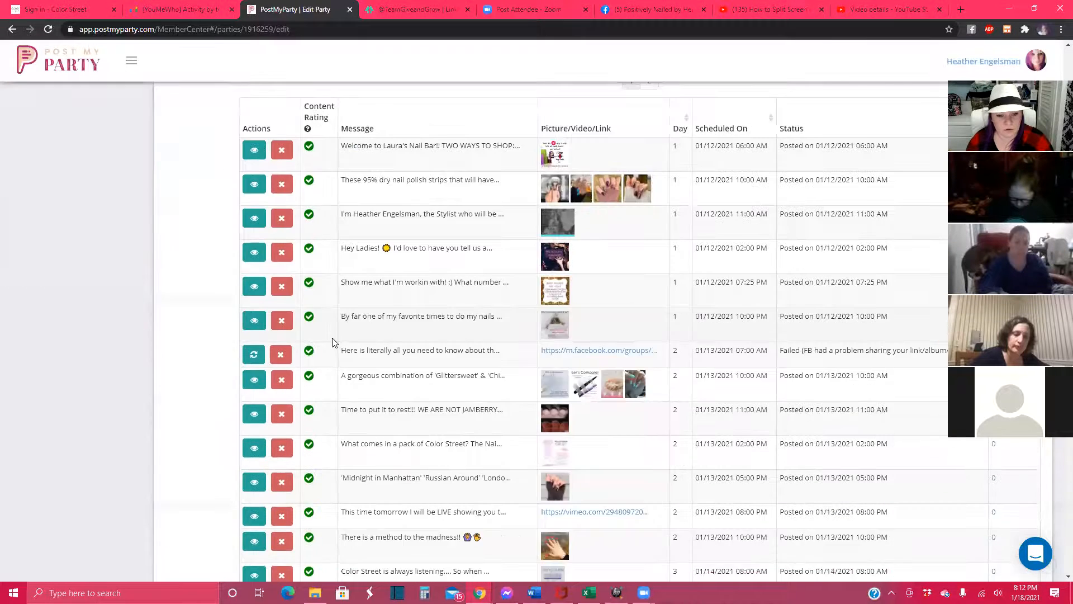
{"action": "scroll", "coordinate": [395, 439], "scroll_direction": "up", "scroll_amount": 10}
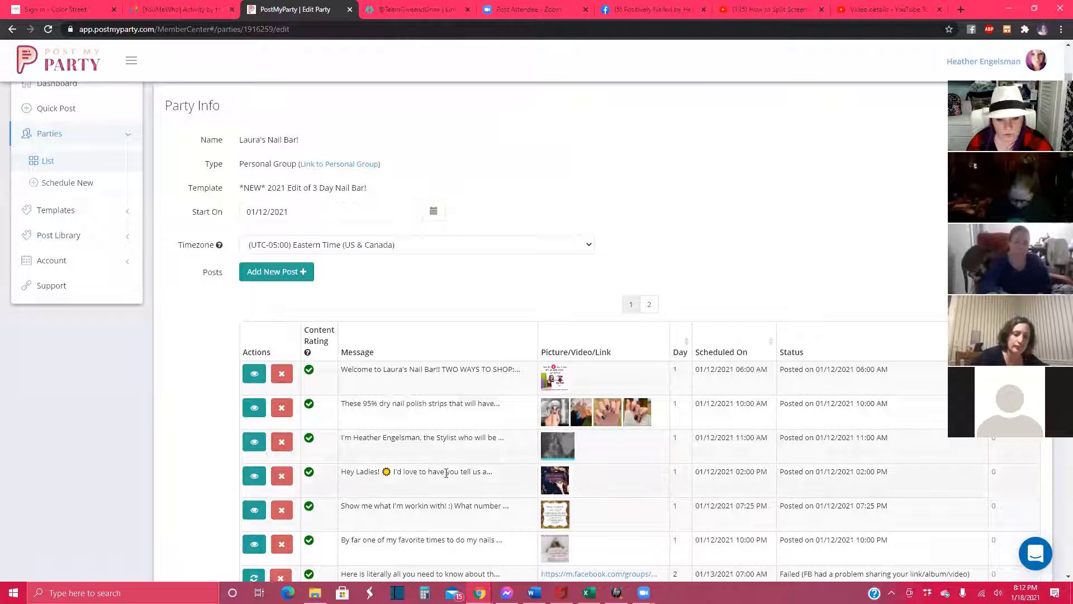
{"action": "left_click", "coordinate": [255, 475]}
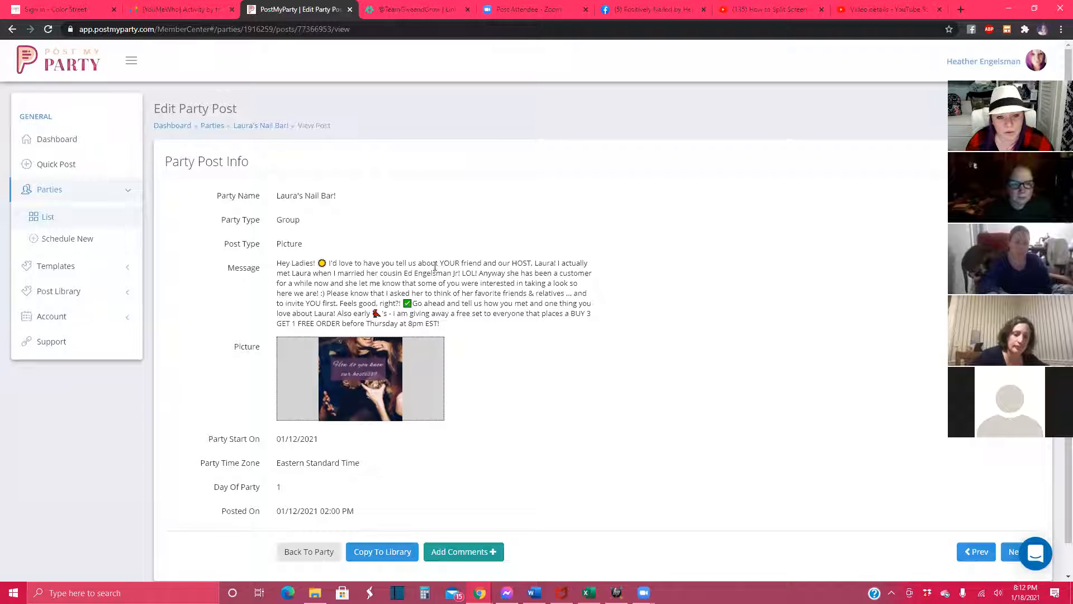
{"action": "left_click_drag", "start_coordinate": [557, 263], "coordinate": [526, 277]}
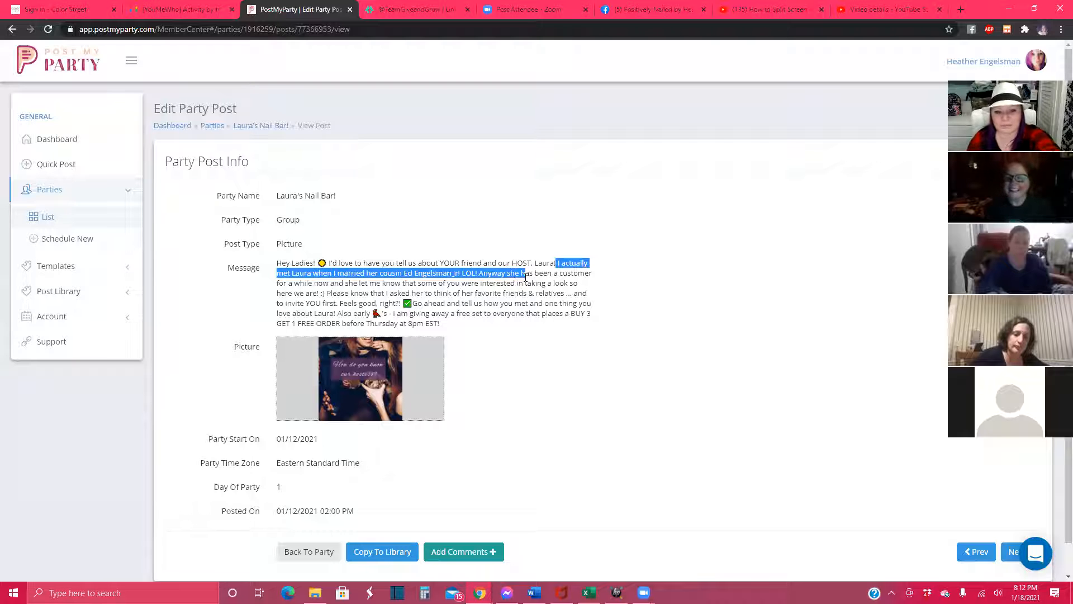
- Open the "Hey Ladies!" post in the *NEW* 2021 Edit of 3 Day Nail Bar! template and examine its [host] and [text] placeholders
{"action": "left_click", "coordinate": [13, 29]}
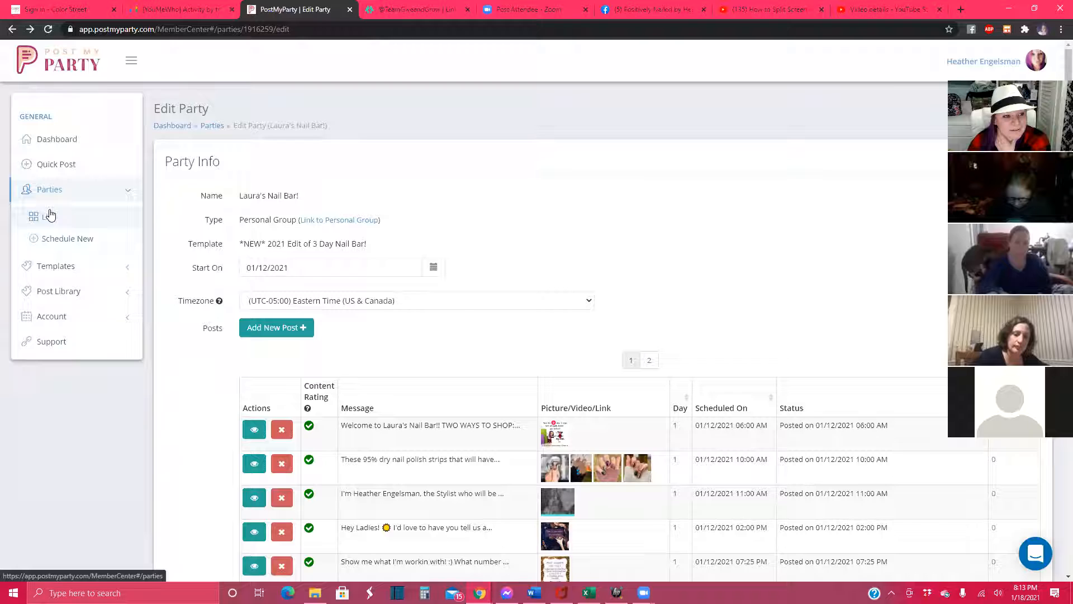
{"action": "left_click", "coordinate": [75, 273]}
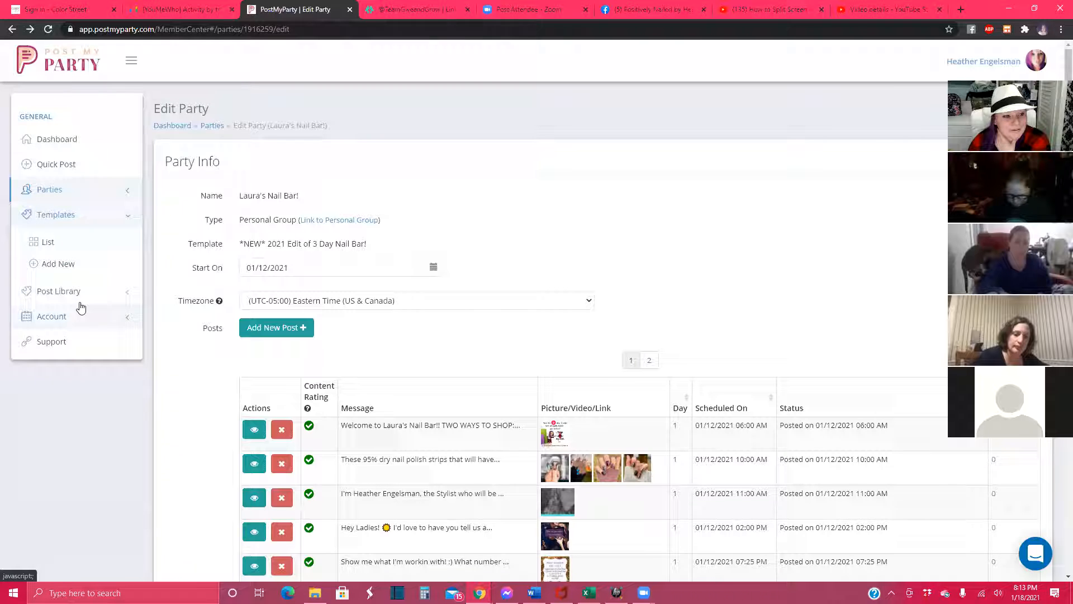
{"action": "left_click", "coordinate": [74, 252]}
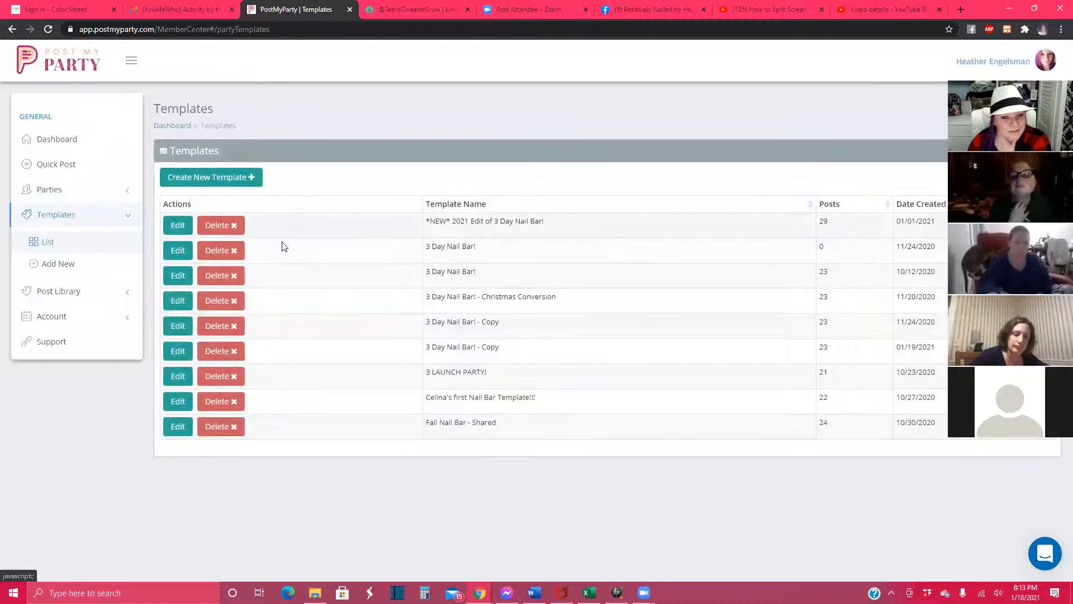
{"action": "left_click", "coordinate": [185, 230]}
{"action": "scroll", "coordinate": [352, 415], "scroll_direction": "down", "scroll_amount": 3}
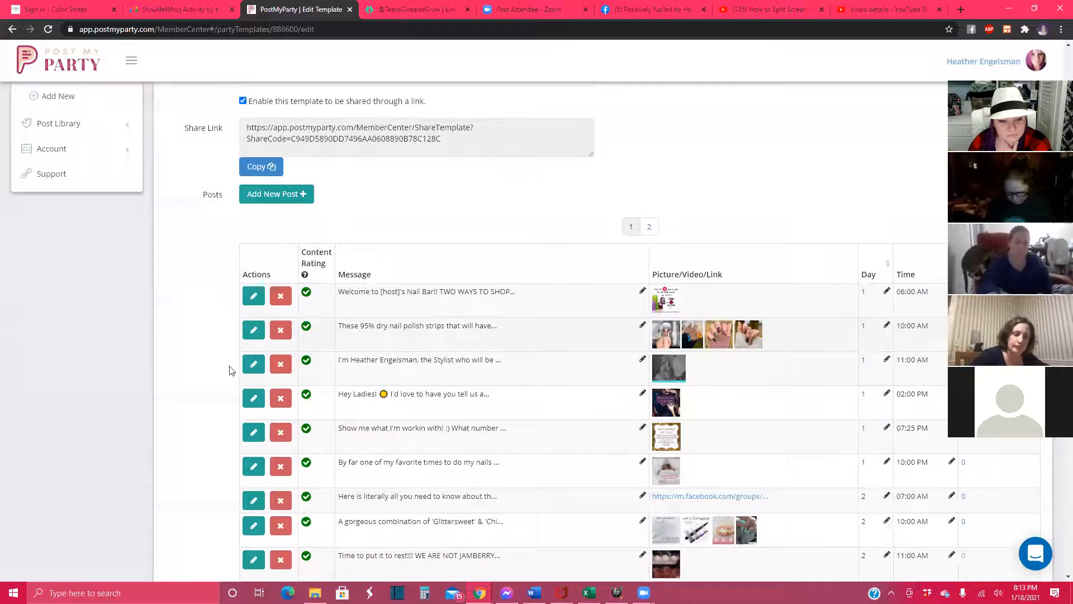
{"action": "left_click", "coordinate": [250, 404]}
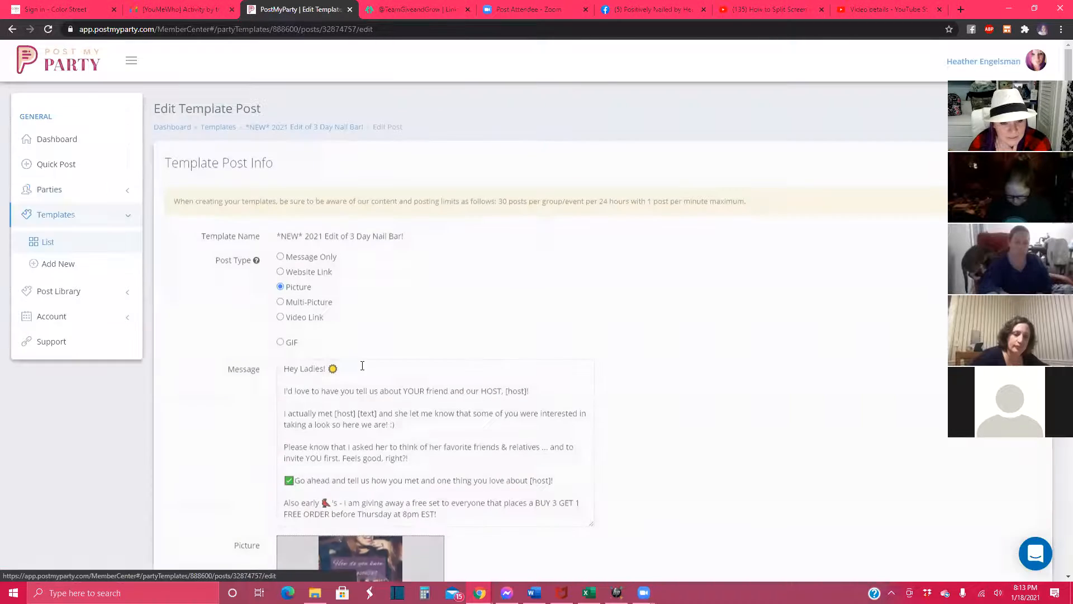
{"action": "scroll", "coordinate": [437, 335], "scroll_direction": "down", "scroll_amount": 1}
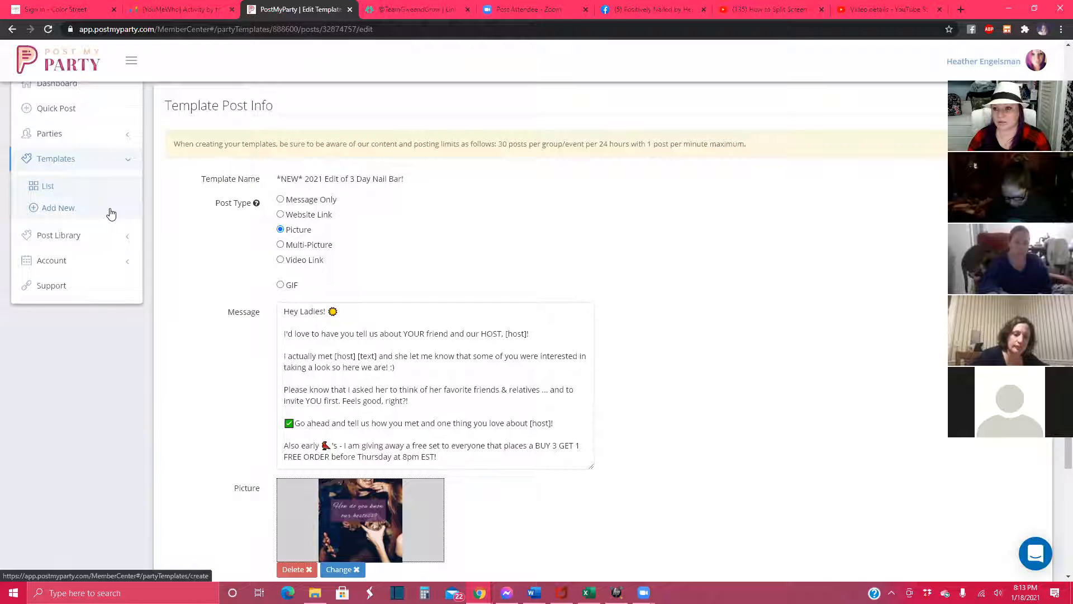
- Open a blank form for scheduling a new party and view the templates it offers
{"action": "left_click", "coordinate": [54, 146]}
{"action": "left_click", "coordinate": [79, 182]}
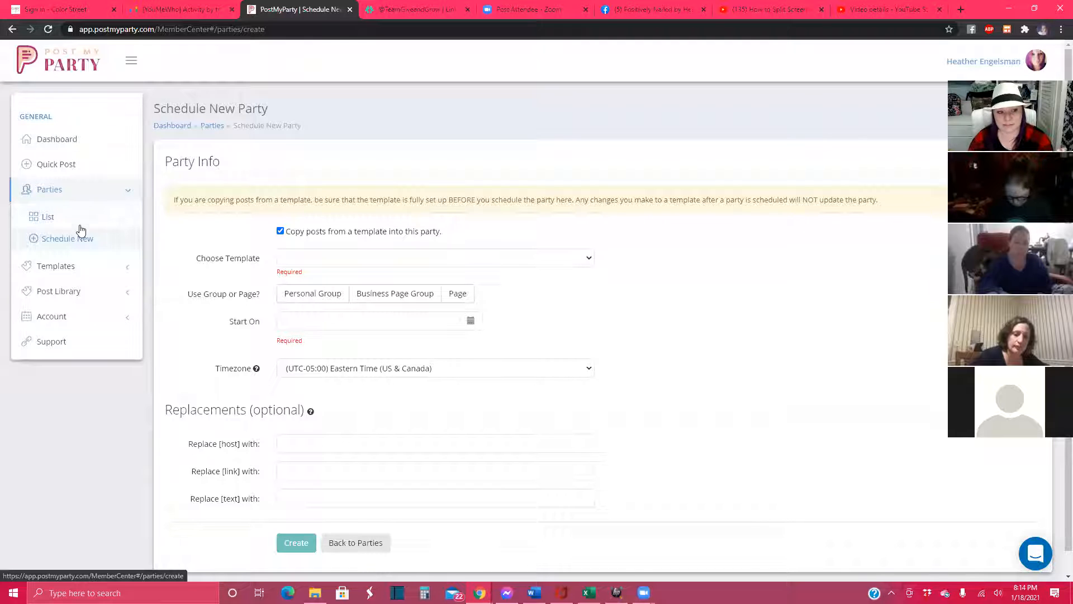
{"action": "left_click", "coordinate": [85, 270]}
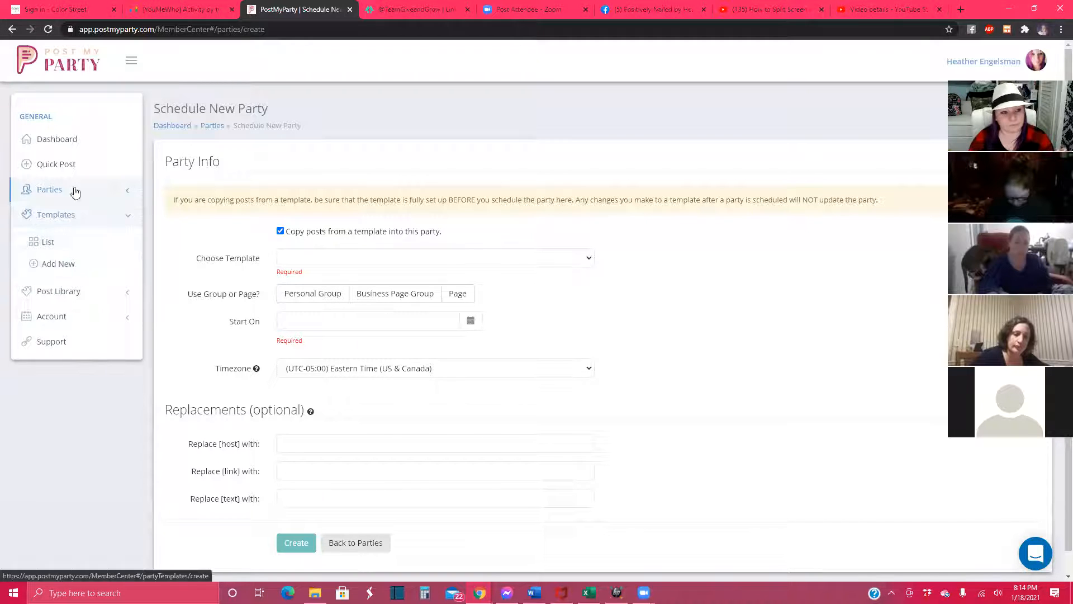
{"action": "left_click", "coordinate": [318, 261]}
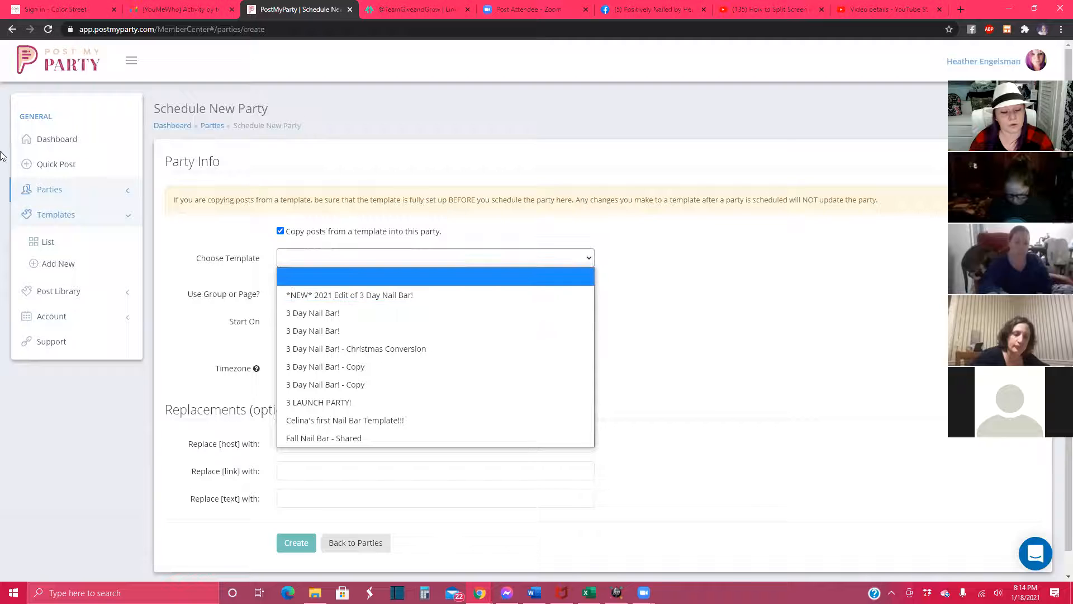
- Reopen the *NEW* 2021 Edit of 3 Day Nail Bar! template from the template list and review its post schedule
{"action": "left_click", "coordinate": [68, 242]}
{"action": "left_click", "coordinate": [178, 225]}
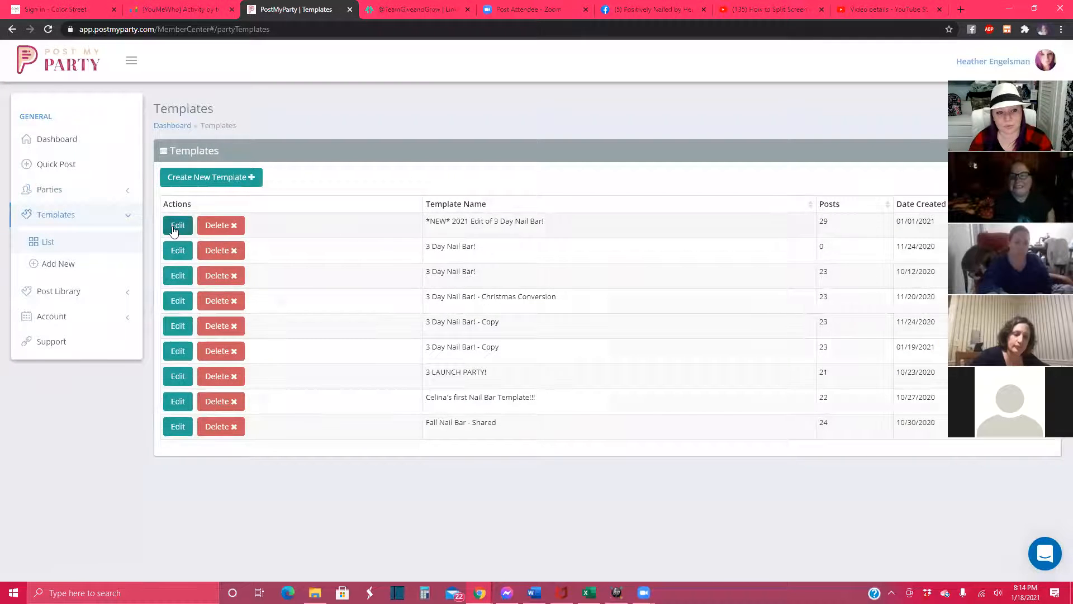
{"action": "scroll", "coordinate": [874, 319], "scroll_direction": "down", "scroll_amount": 2}
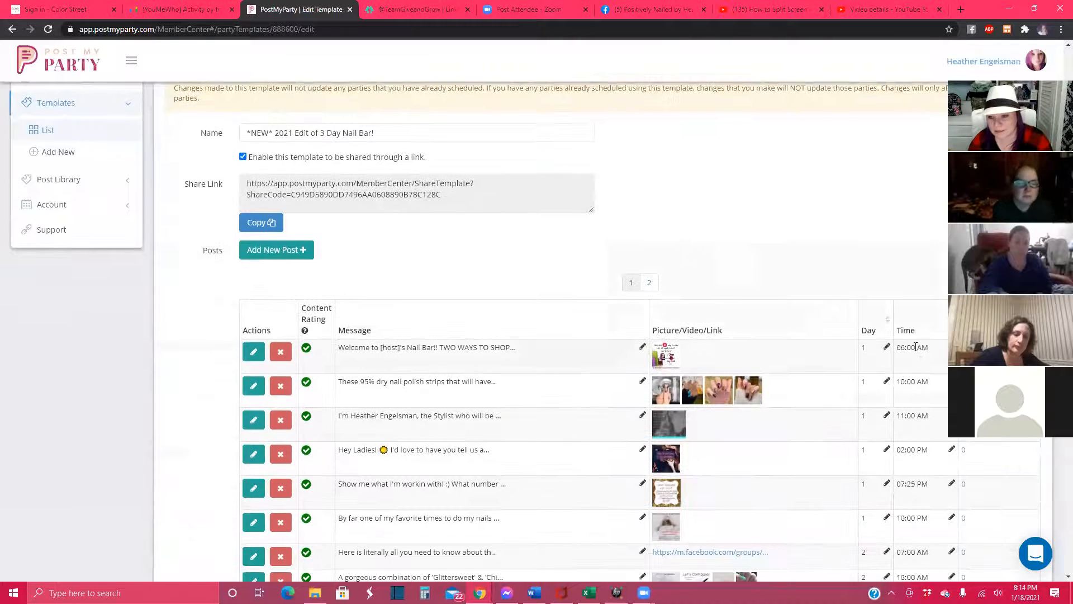